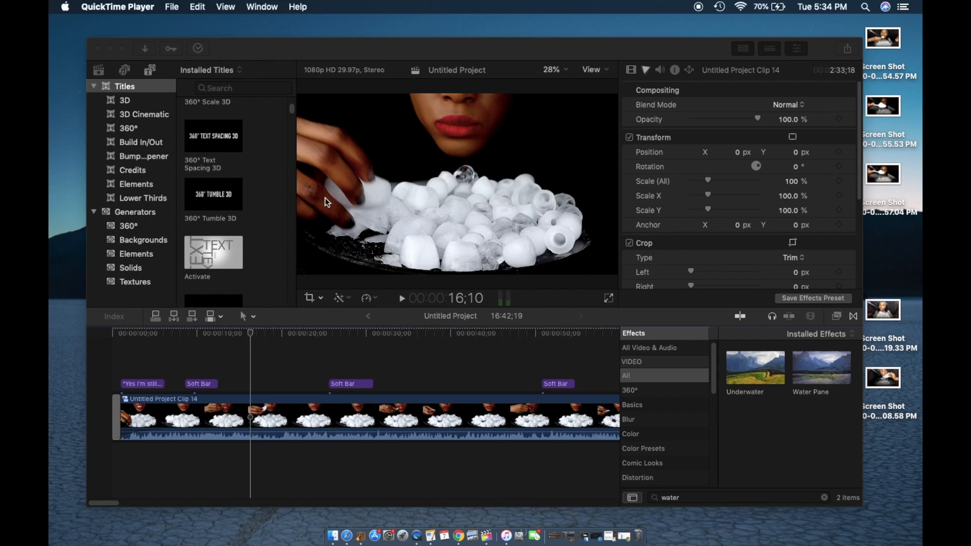
- Hide the effects browser and show the library's 5-26-20 event clips in place of the titles
{"action": "left_click", "coordinate": [296, 223]}
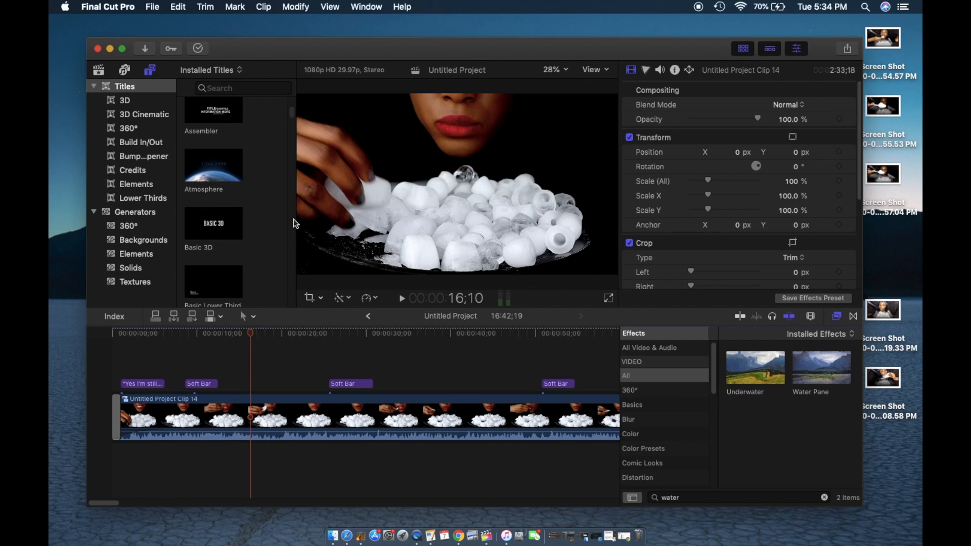
{"action": "left_click", "coordinate": [839, 317]}
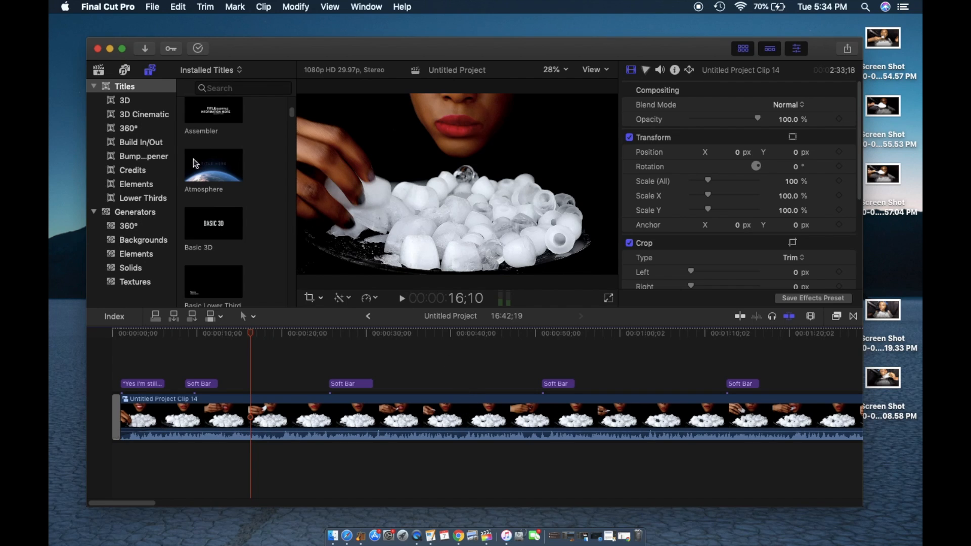
{"action": "scroll", "coordinate": [220, 132], "scroll_direction": "up", "scroll_amount": 3}
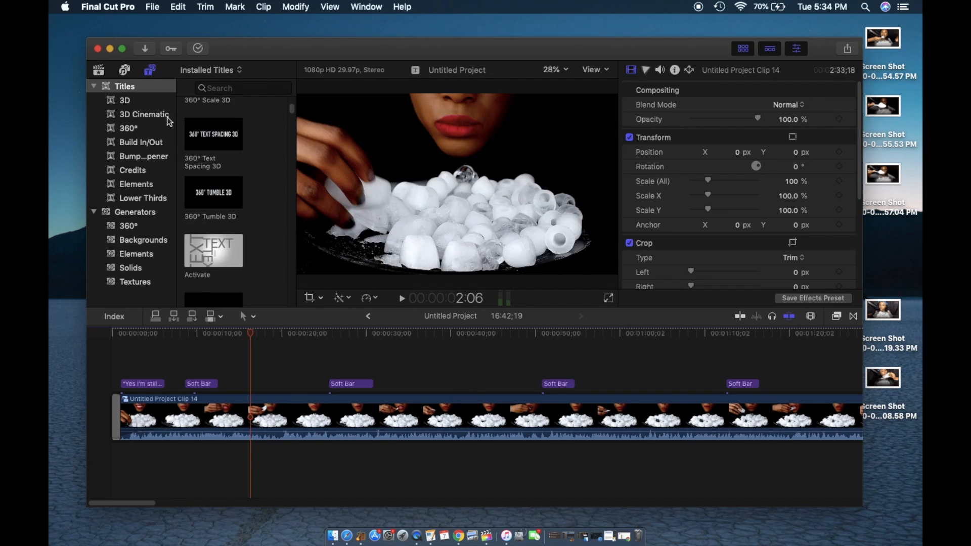
{"action": "left_click", "coordinate": [99, 70]}
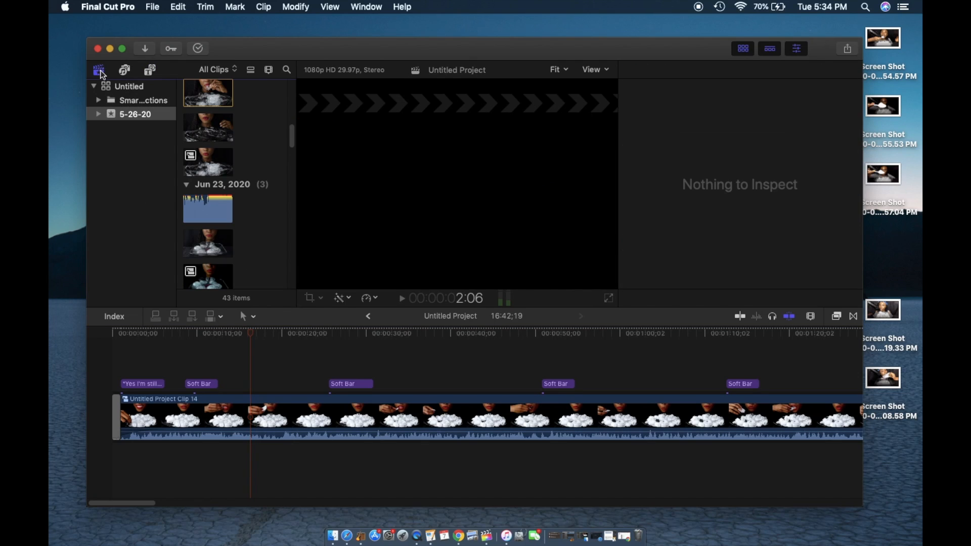
{"action": "scroll", "coordinate": [248, 130], "scroll_direction": "up", "scroll_amount": 5}
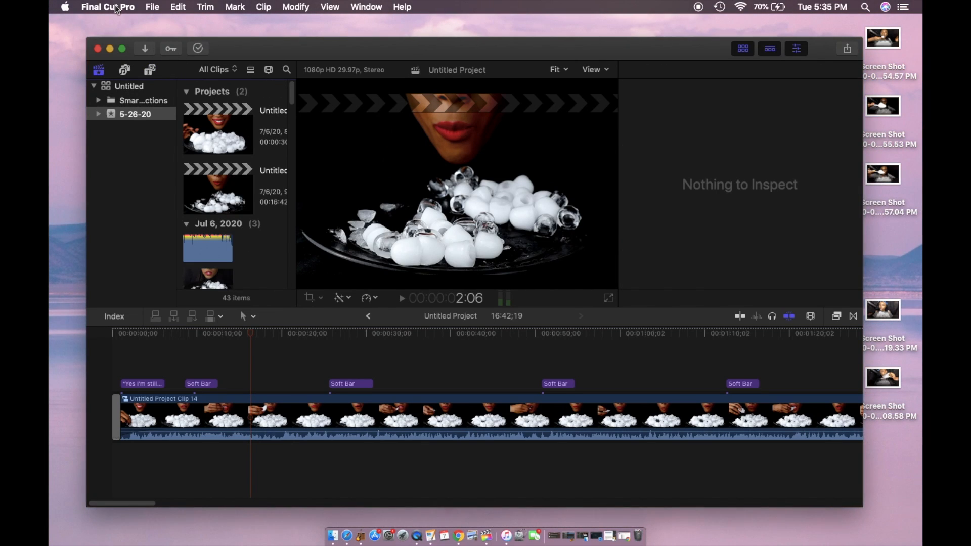
- Create a new project in the 5-26-20 event with the suggested name and default settings
{"action": "left_click", "coordinate": [152, 7]}
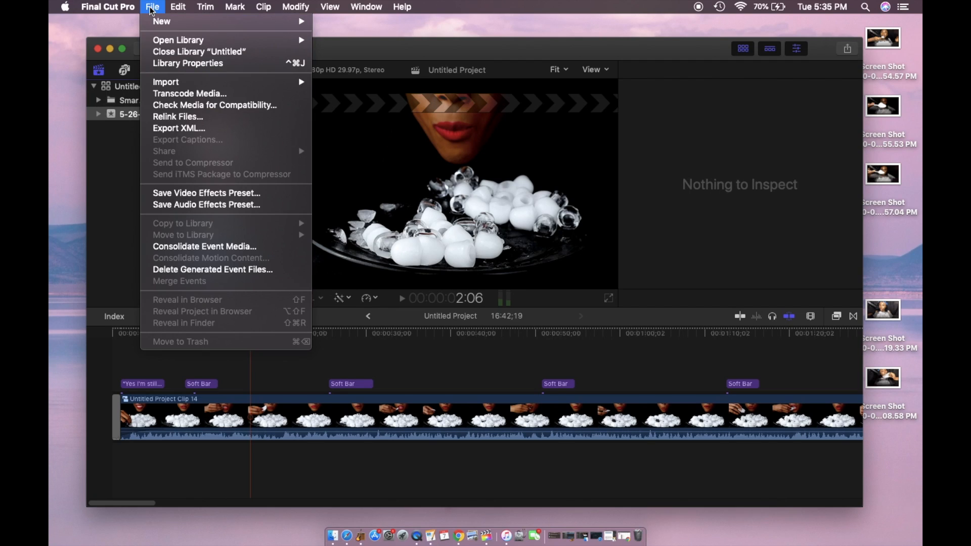
{"action": "mouse_move", "coordinate": [172, 21]}
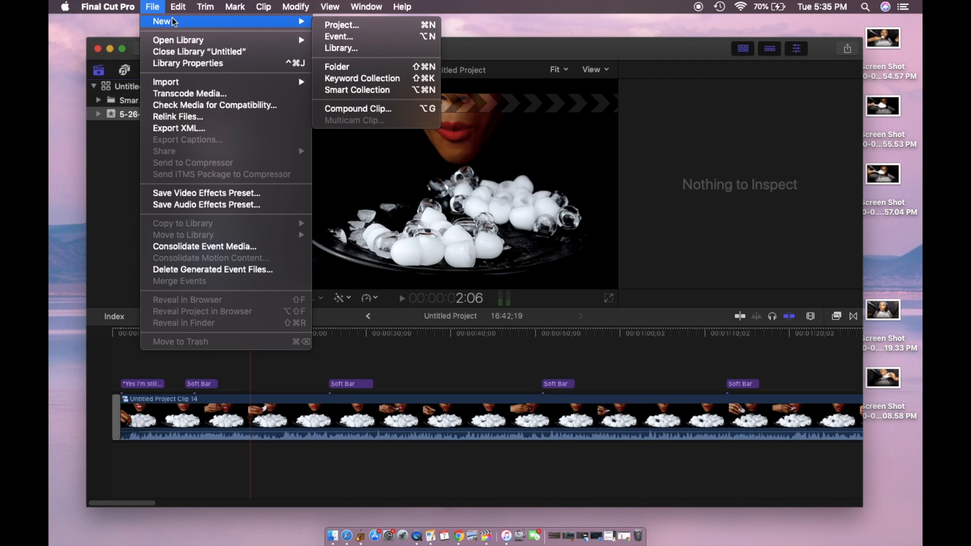
{"action": "left_click", "coordinate": [327, 26]}
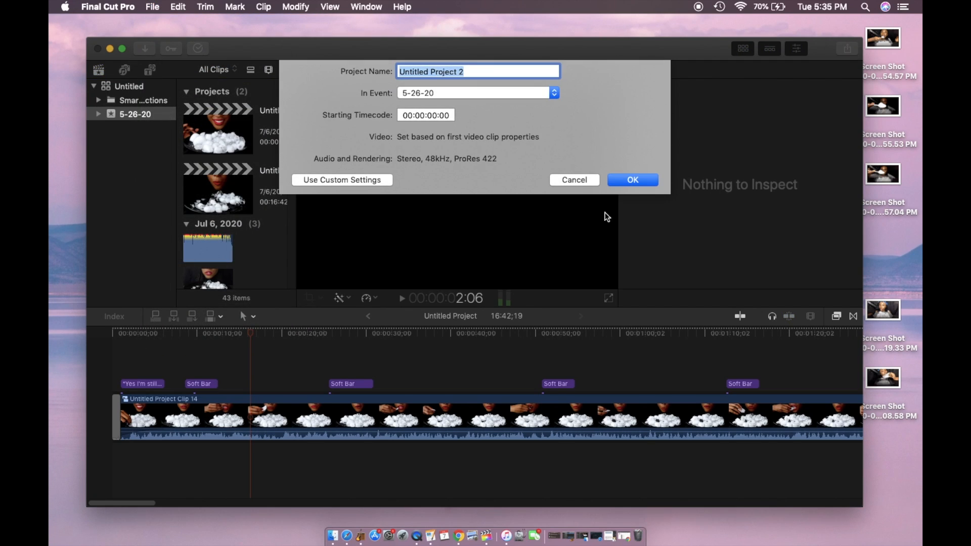
{"action": "left_click", "coordinate": [624, 180]}
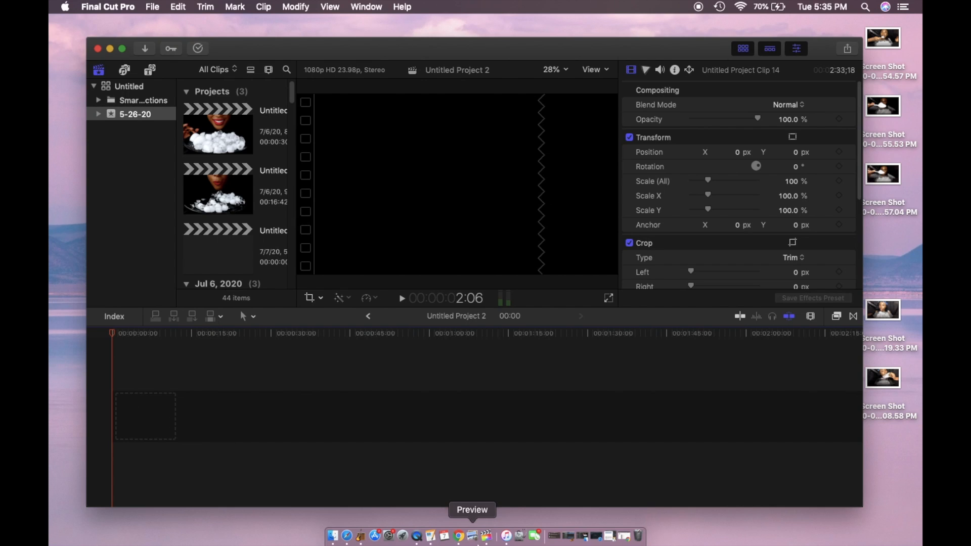
- Switch to GarageBand, view the options for sharing the recorded song to iTunes, and minimize the project window
{"action": "left_click", "coordinate": [361, 537]}
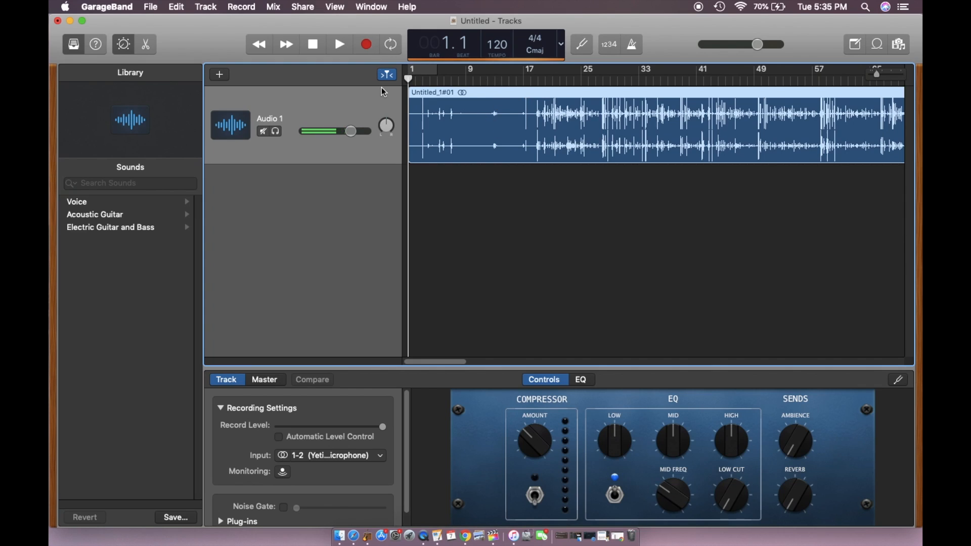
{"action": "left_click", "coordinate": [314, 9]}
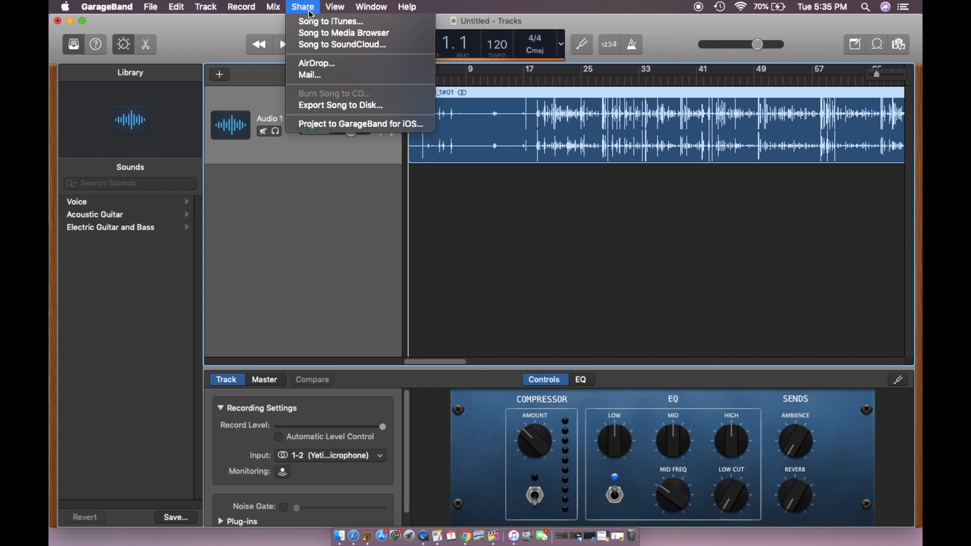
{"action": "left_click", "coordinate": [314, 23]}
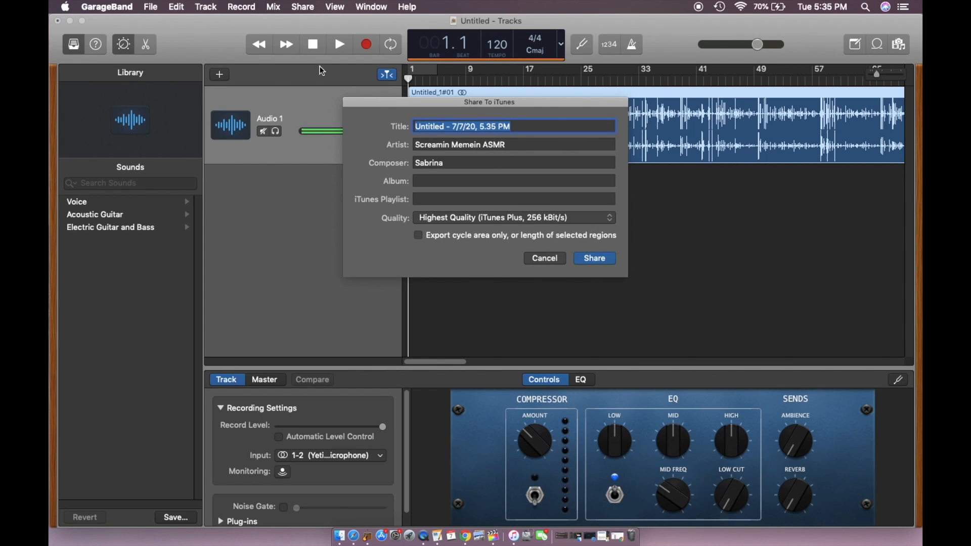
{"action": "left_click", "coordinate": [542, 259]}
{"action": "left_click", "coordinate": [70, 21]}
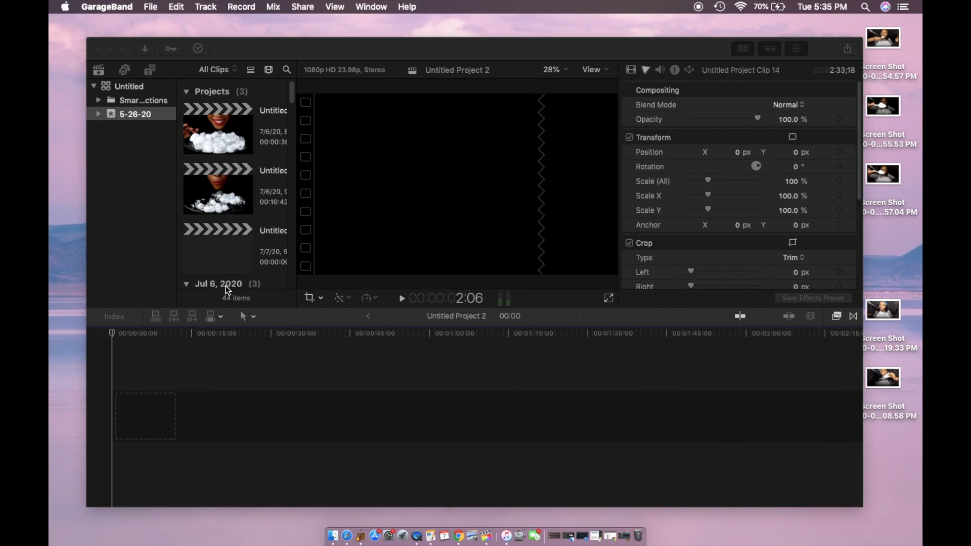
- Switch back to Final Cut Pro and place the July 6, 2020 video clip MVI_0235 in the empty timeline
{"action": "scroll", "coordinate": [246, 242], "scroll_direction": "down", "scroll_amount": 4}
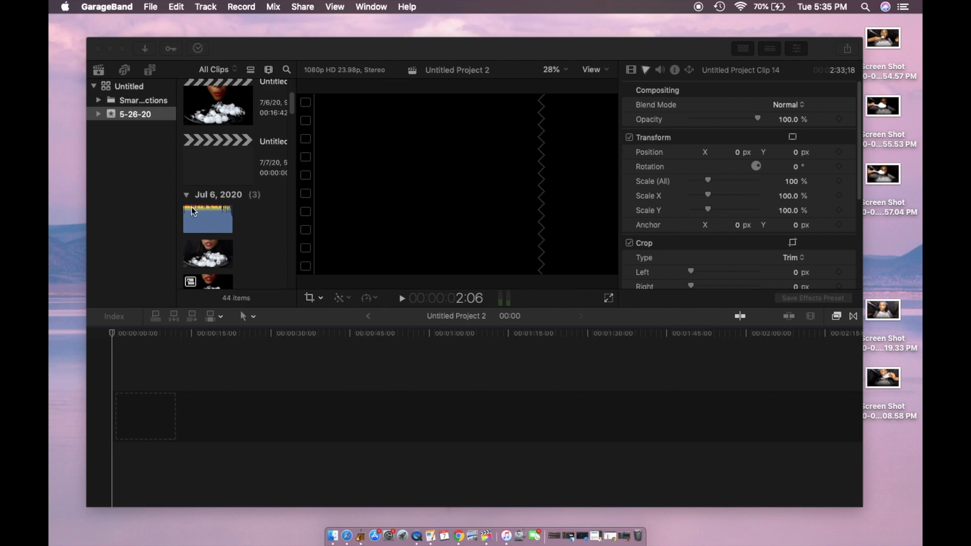
{"action": "left_click", "coordinate": [61, 8]}
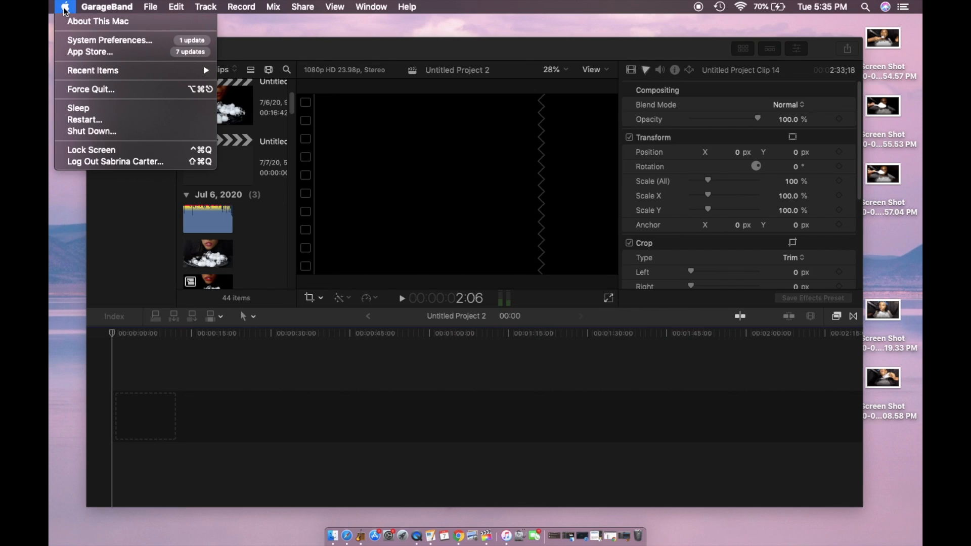
{"action": "left_click", "coordinate": [305, 39]}
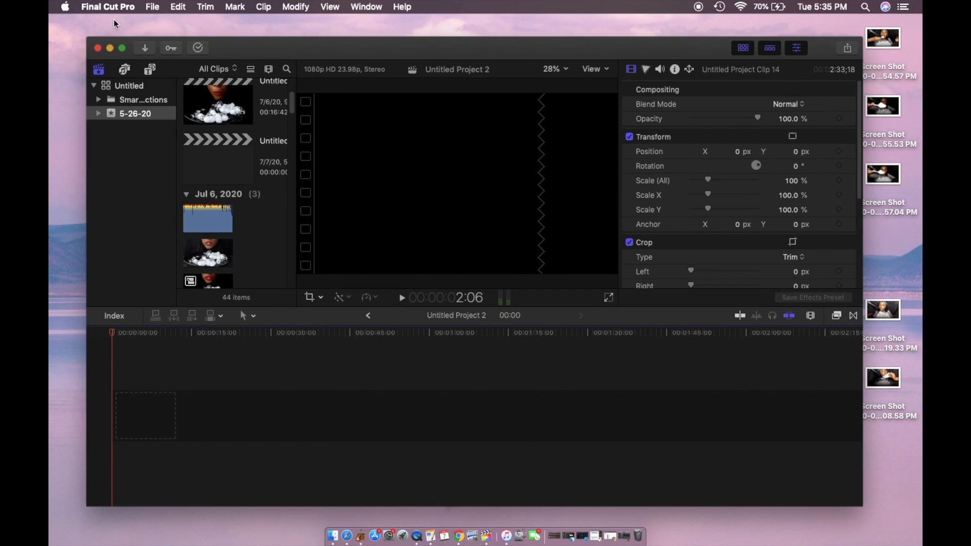
{"action": "left_click", "coordinate": [152, 6]}
{"action": "mouse_move", "coordinate": [165, 25]}
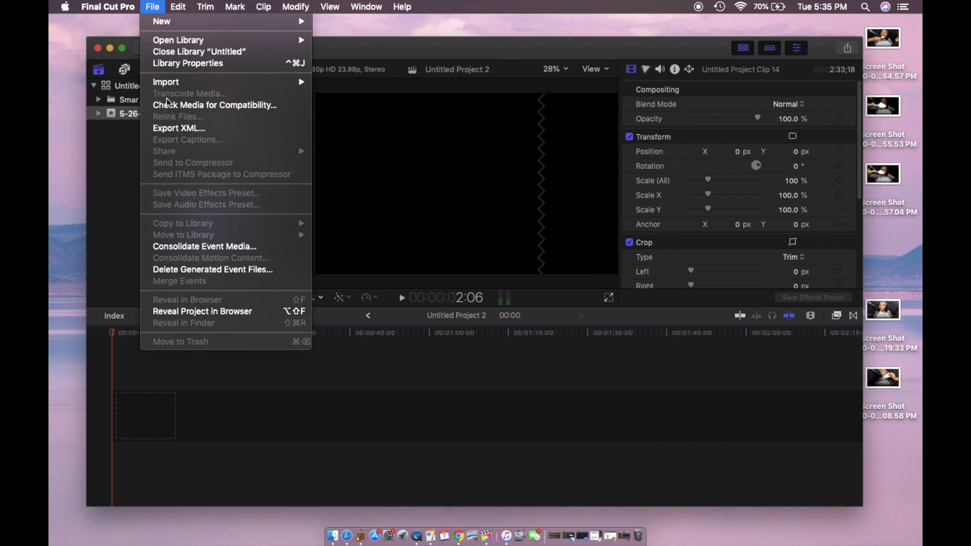
{"action": "left_click", "coordinate": [384, 47]}
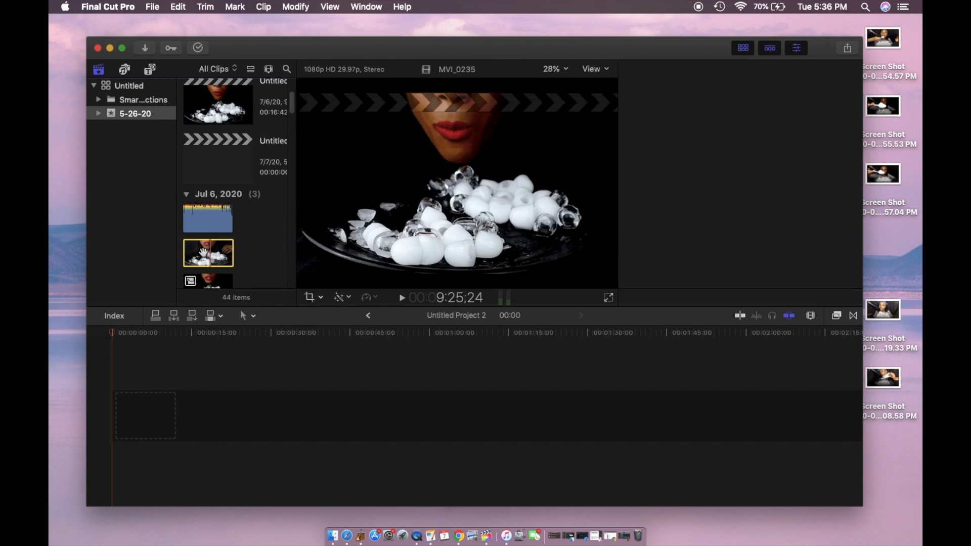
{"action": "left_click_drag", "start_coordinate": [211, 255], "coordinate": [155, 404]}
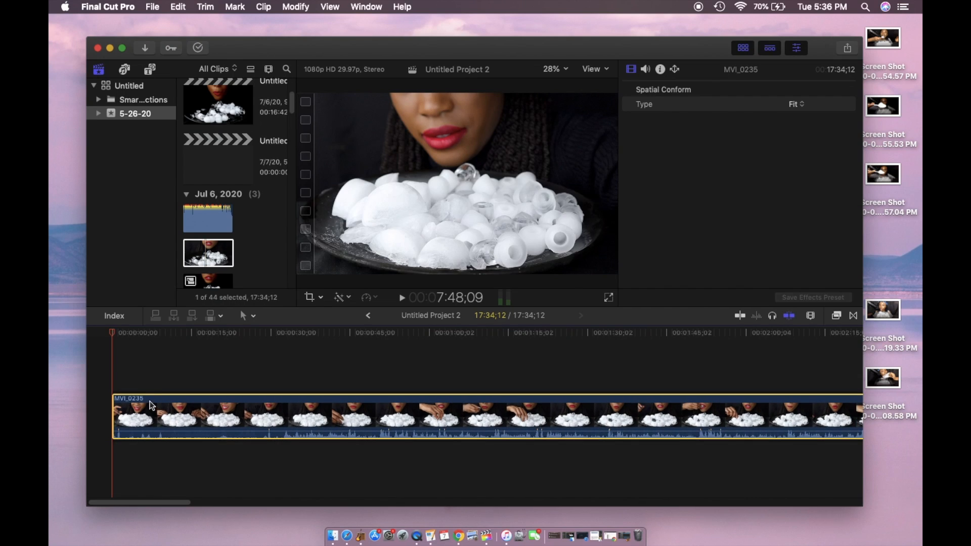
- Expand the editor to full screen and scrub through the video clip, parking the playhead at 32;05
{"action": "left_click", "coordinate": [115, 337]}
{"action": "left_click_drag", "start_coordinate": [116, 338], "coordinate": [382, 421]}
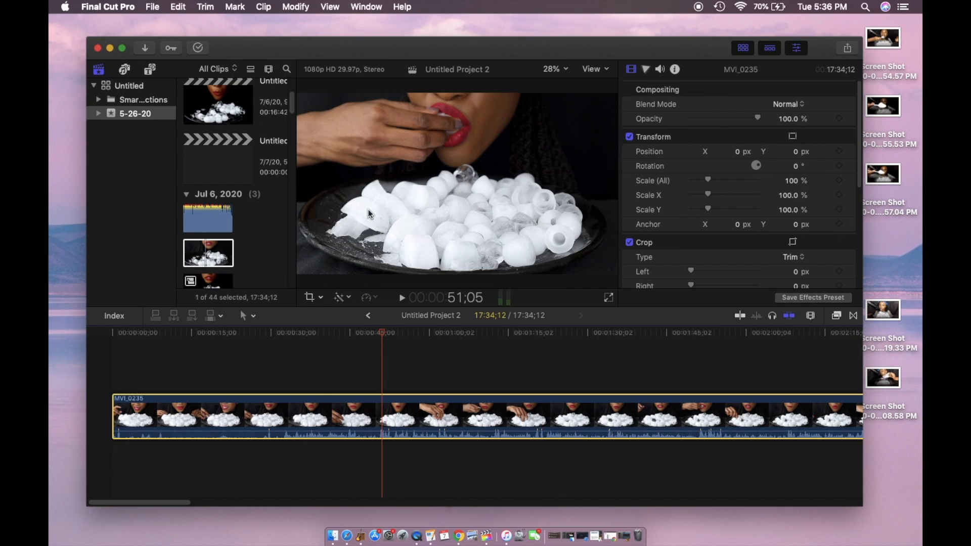
{"action": "left_click", "coordinate": [122, 49]}
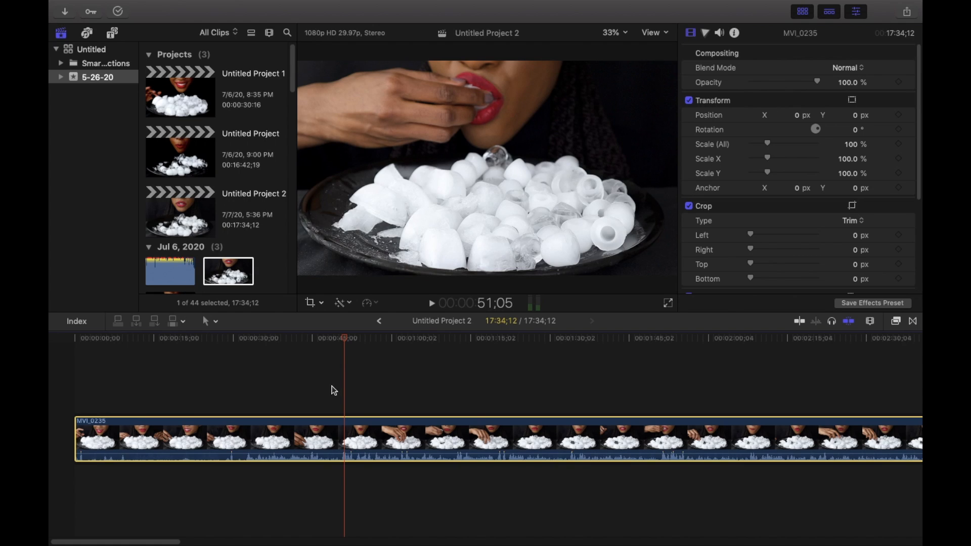
{"action": "left_click_drag", "start_coordinate": [346, 346], "coordinate": [402, 472]}
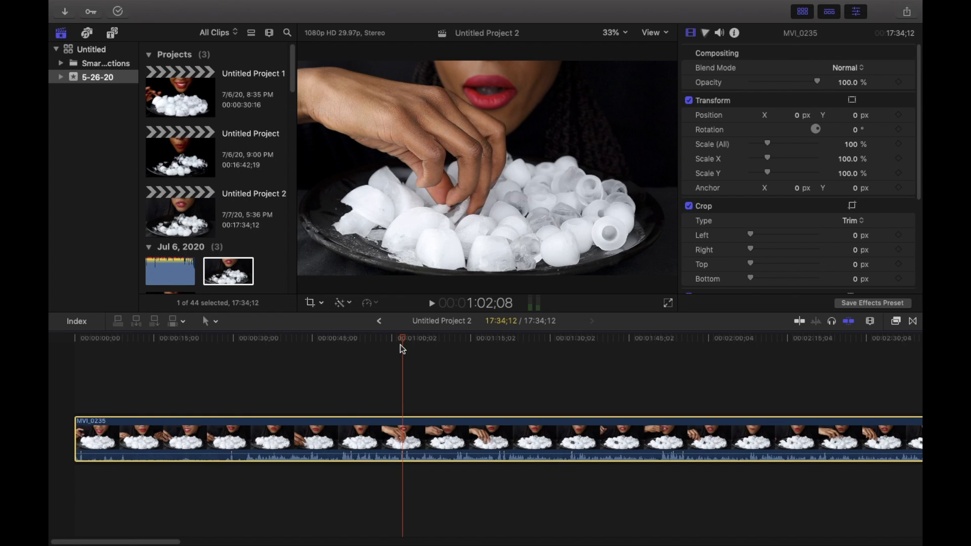
{"action": "left_click_drag", "start_coordinate": [403, 349], "coordinate": [244, 434]}
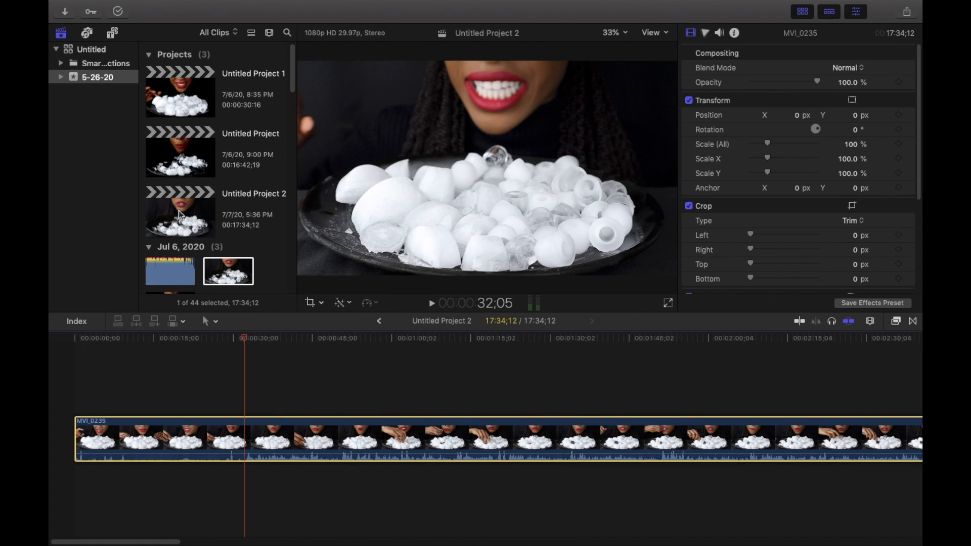
- Attach the moon vs igloo audio clip beneath the video at the start of the timeline
{"action": "left_click", "coordinate": [169, 274]}
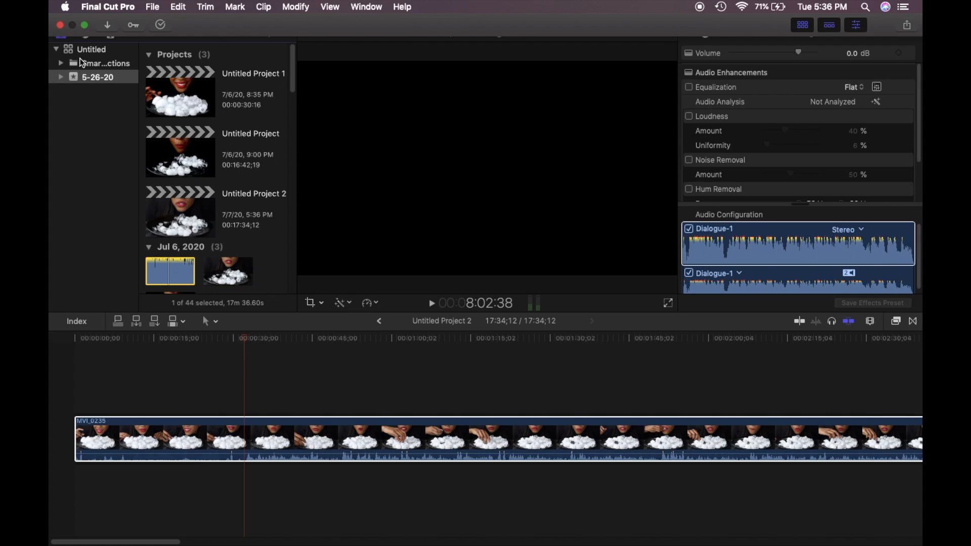
{"action": "left_click_drag", "start_coordinate": [161, 272], "coordinate": [79, 520]}
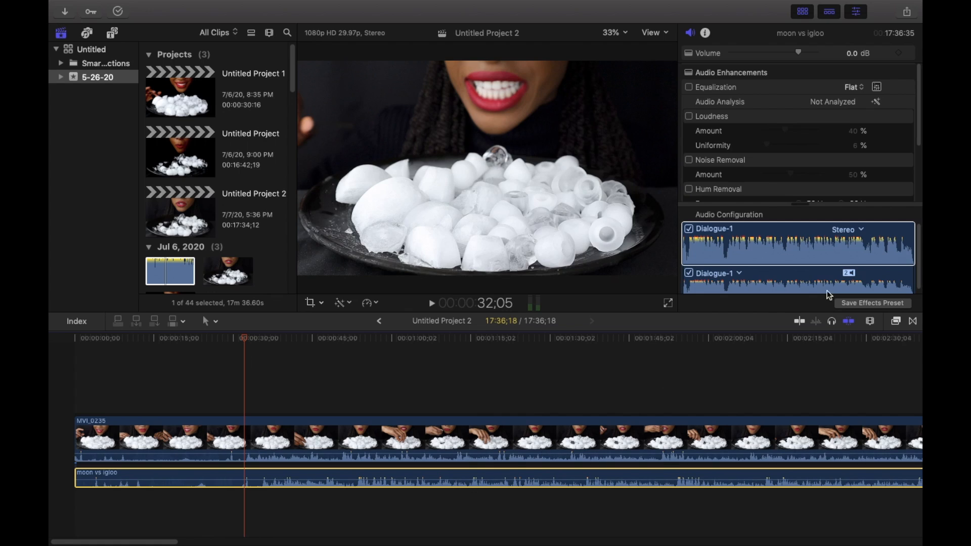
{"action": "left_click", "coordinate": [879, 255]}
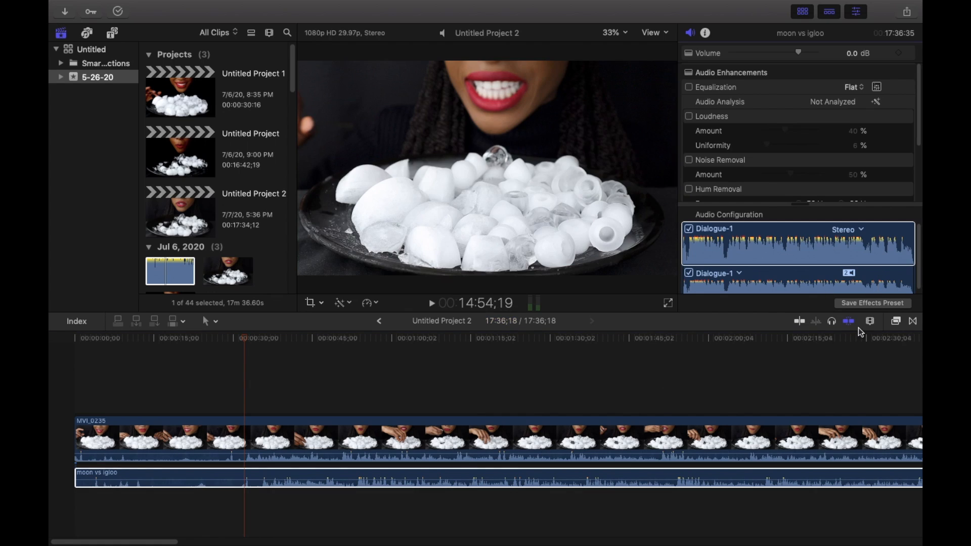
- Trim about 2.5 seconds off the start of the moon vs igloo audio and slide it back to the timeline's beginning
{"action": "left_click", "coordinate": [870, 322]}
{"action": "left_click_drag", "start_coordinate": [863, 349], "coordinate": [868, 354]}
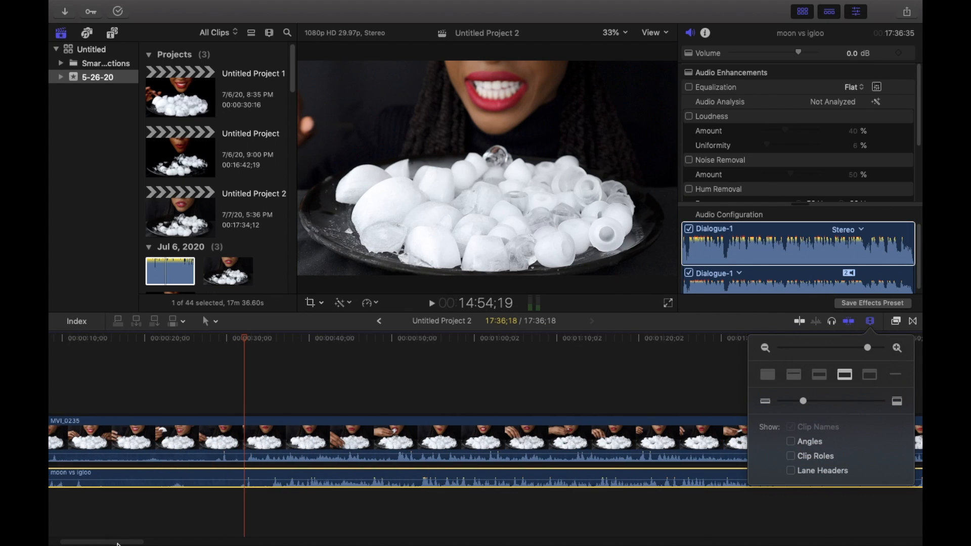
{"action": "left_click_drag", "start_coordinate": [100, 541], "coordinate": [89, 541]}
{"action": "left_click_drag", "start_coordinate": [77, 476], "coordinate": [97, 476]}
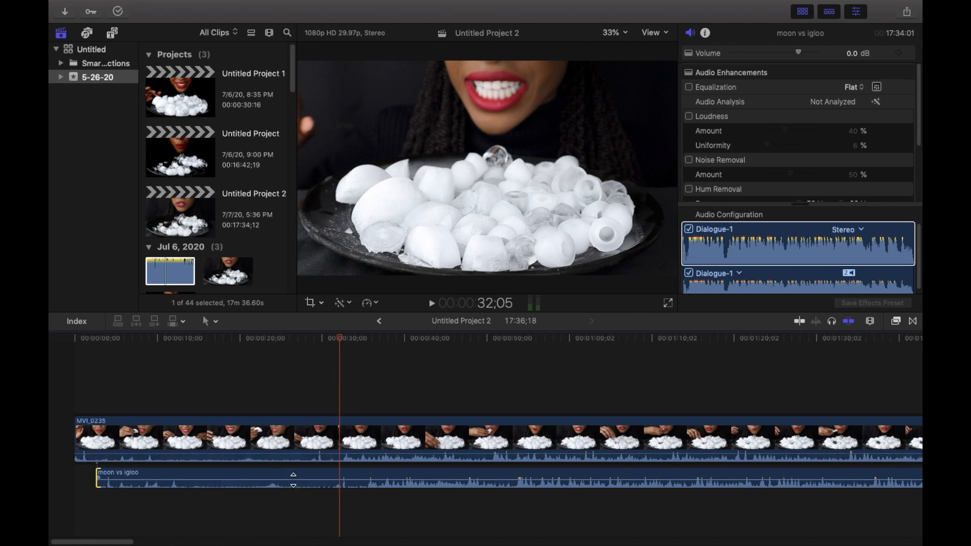
{"action": "left_click_drag", "start_coordinate": [294, 480], "coordinate": [183, 505]}
- Check the footage up to 29;24 and trim about 0.9 seconds more off the audio clip's start, keeping it at the timeline's beginning
{"action": "left_click", "coordinate": [149, 359]}
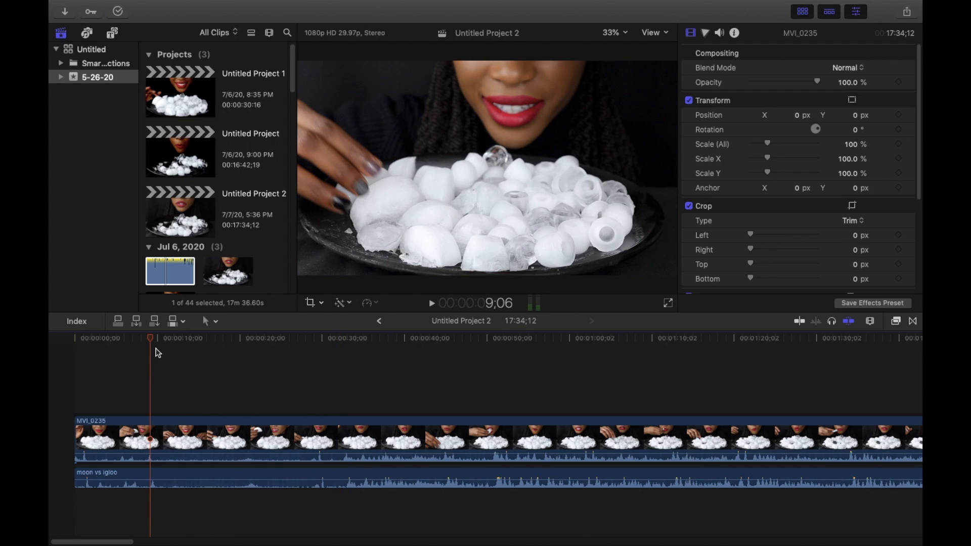
{"action": "left_click_drag", "start_coordinate": [151, 333], "coordinate": [320, 418]}
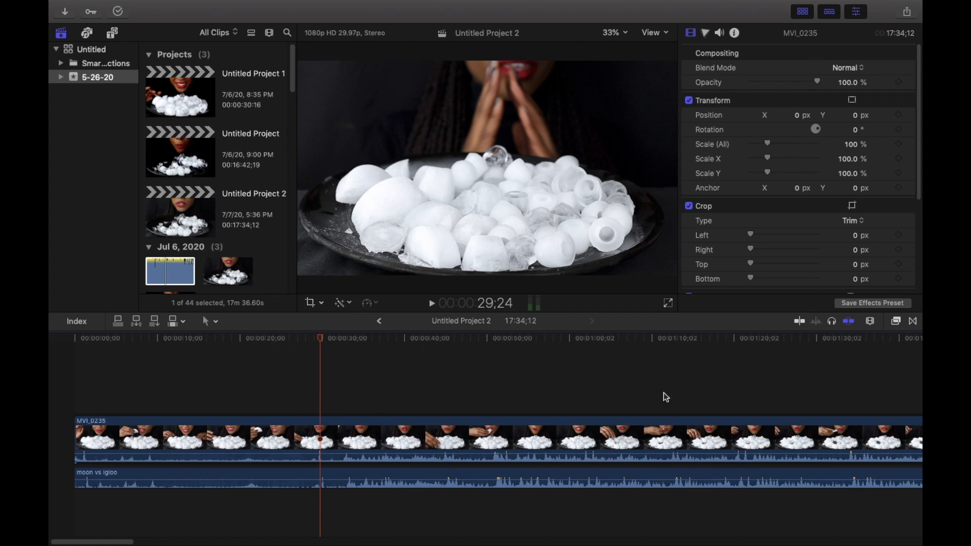
{"action": "left_click", "coordinate": [869, 321]}
{"action": "left_click_drag", "start_coordinate": [867, 348], "coordinate": [874, 354]}
{"action": "left_click_drag", "start_coordinate": [88, 543], "coordinate": [65, 541]}
{"action": "left_click_drag", "start_coordinate": [75, 475], "coordinate": [92, 475]}
- Park the playhead at 1;06 where the hands meet and delay the audio clip about 0.5 seconds to align its first peak there
{"action": "left_click", "coordinate": [96, 389]}
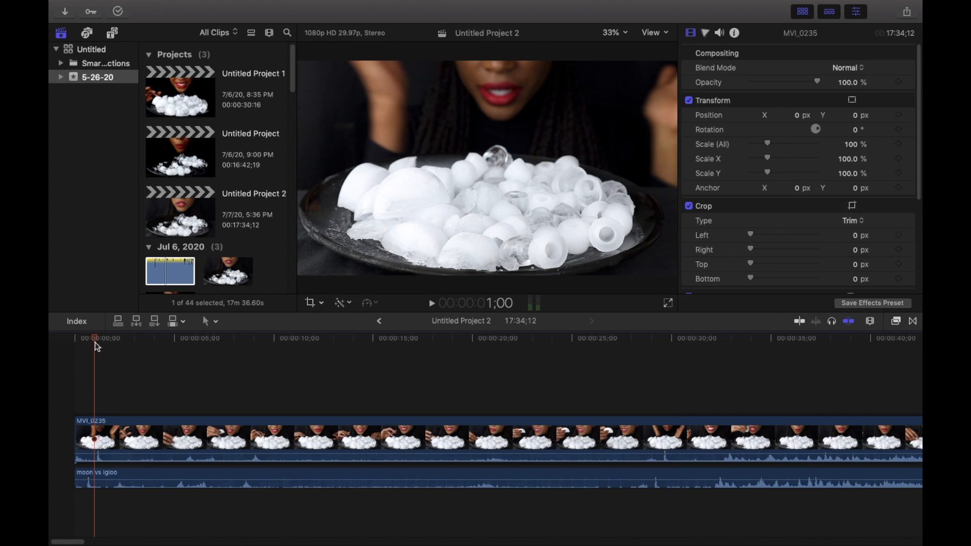
{"action": "left_click_drag", "start_coordinate": [95, 345], "coordinate": [98, 345]}
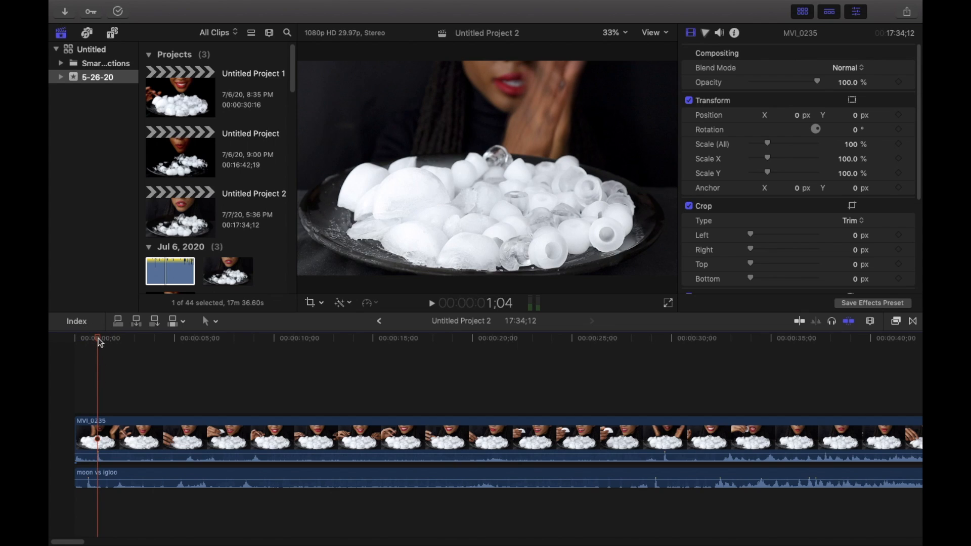
{"action": "left_click", "coordinate": [98, 337]}
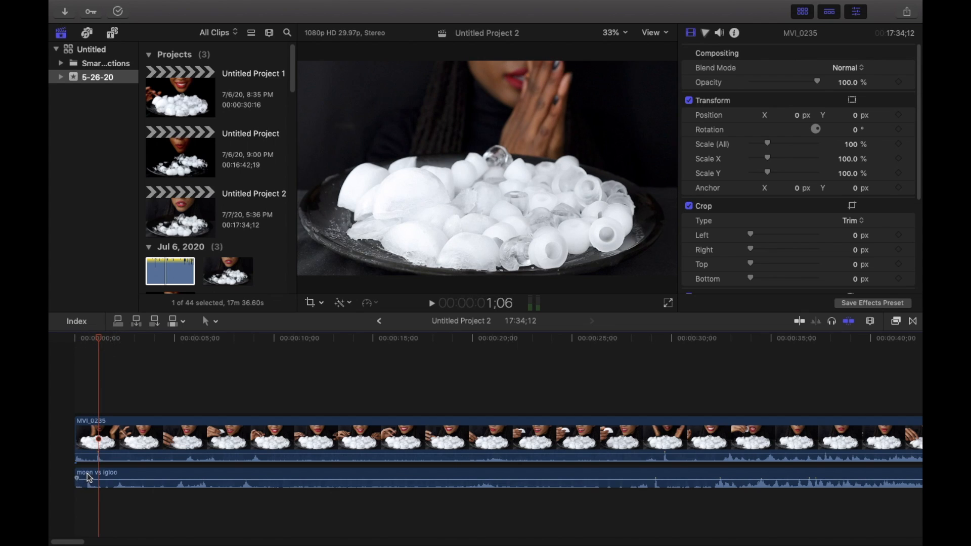
{"action": "left_click_drag", "start_coordinate": [106, 479], "coordinate": [119, 476]}
- Shift the moon vs igloo audio about one frame earlier so its first peak lines up with the video's peak
{"action": "left_click", "coordinate": [870, 321]}
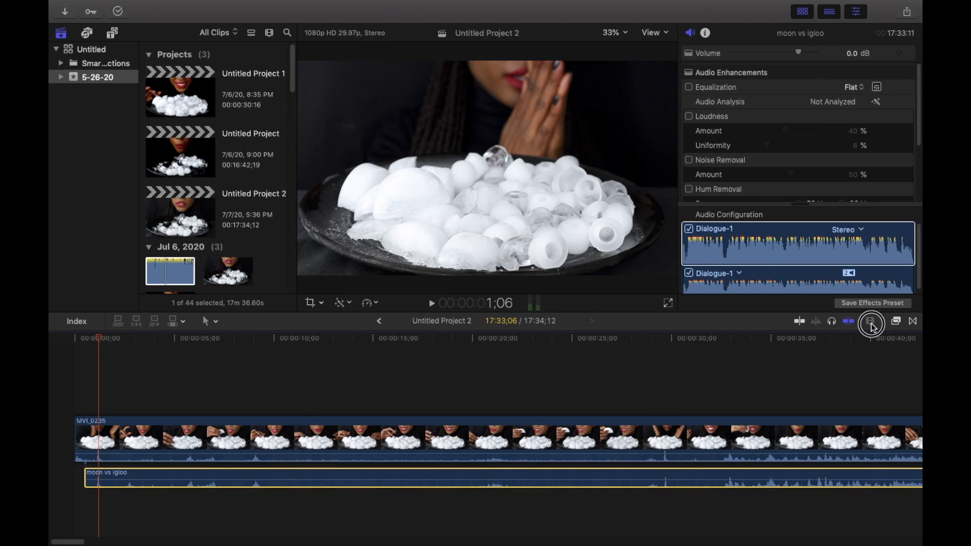
{"action": "left_click_drag", "start_coordinate": [874, 348], "coordinate": [873, 358]}
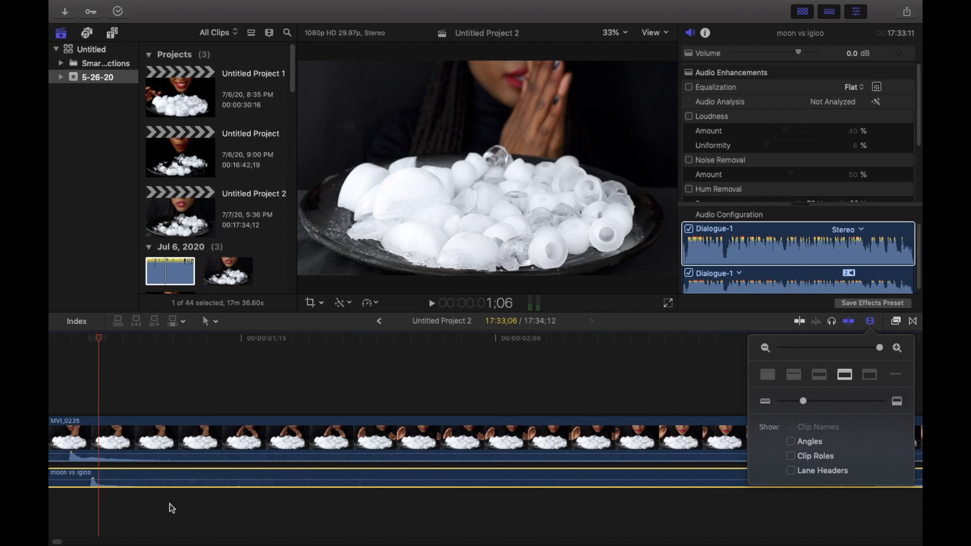
{"action": "left_click_drag", "start_coordinate": [124, 476], "coordinate": [99, 478]}
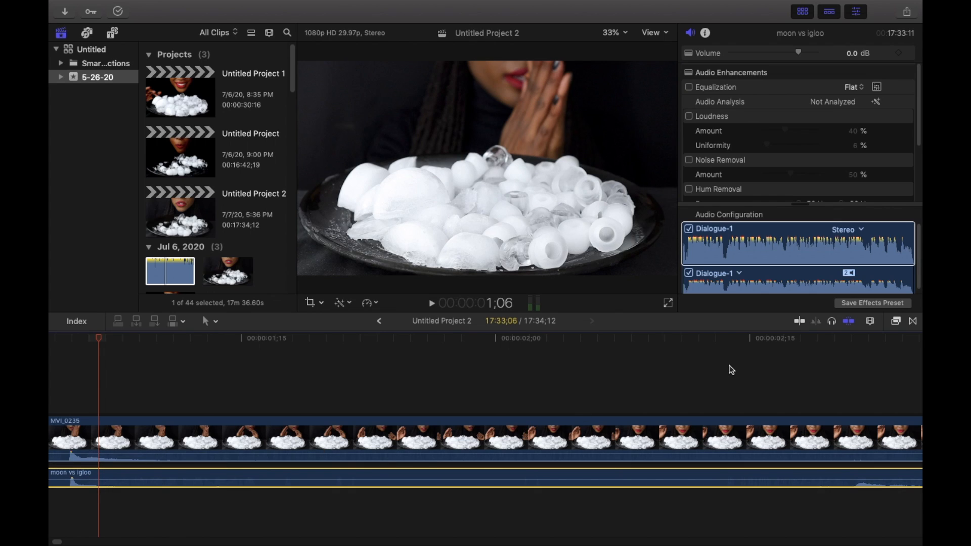
- Extend the start of the moon vs igloo audio clip back to the beginning of the timeline
{"action": "left_click", "coordinate": [869, 322]}
{"action": "left_click_drag", "start_coordinate": [880, 348], "coordinate": [866, 351]}
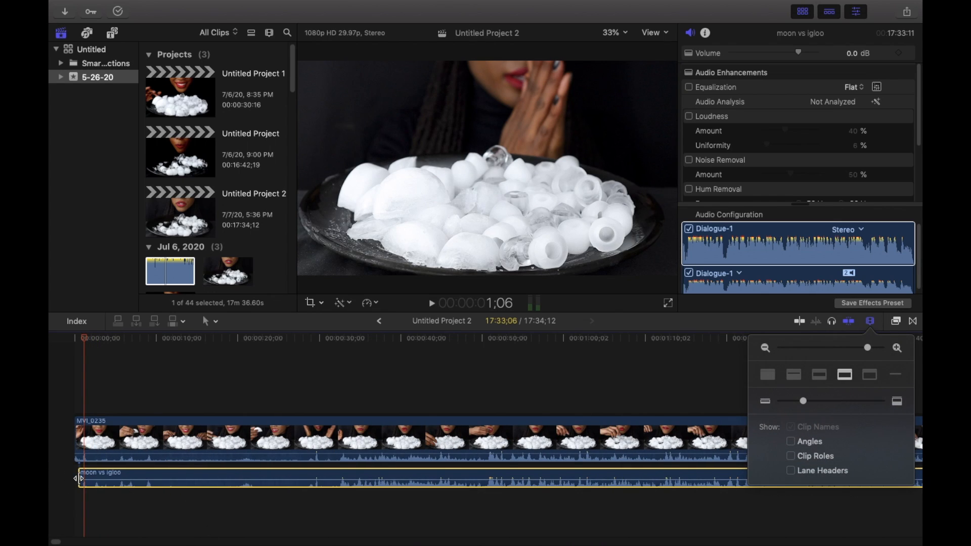
{"action": "left_click", "coordinate": [79, 478]}
{"action": "left_click_drag", "start_coordinate": [78, 478], "coordinate": [65, 479]}
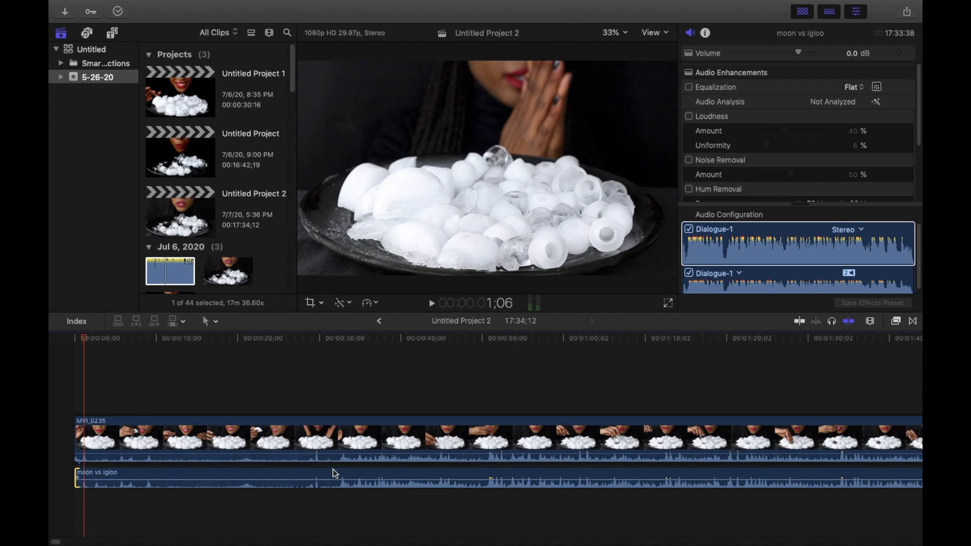
- Lower the MVI_0235 clip's own audio volume to silence
{"action": "left_click", "coordinate": [429, 455]}
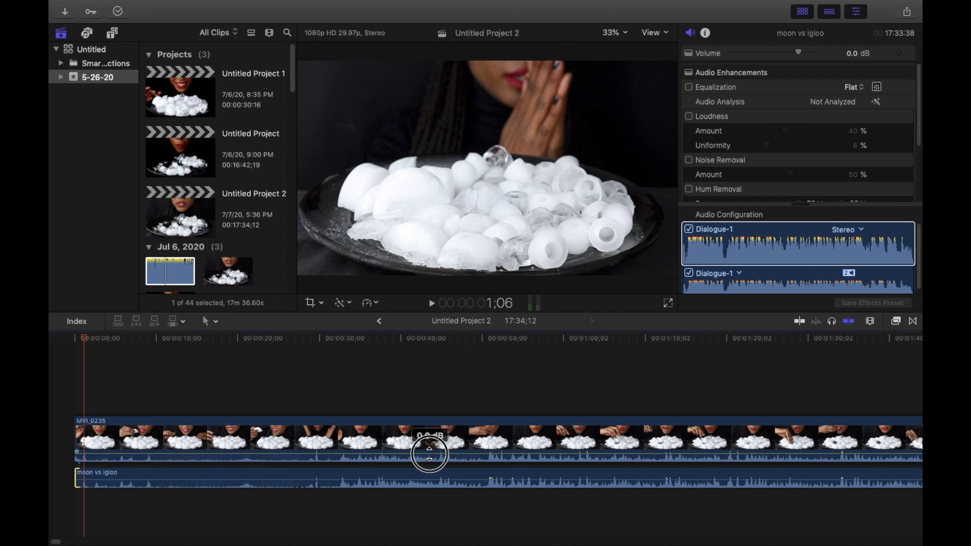
{"action": "left_click_drag", "start_coordinate": [429, 455], "coordinate": [427, 488]}
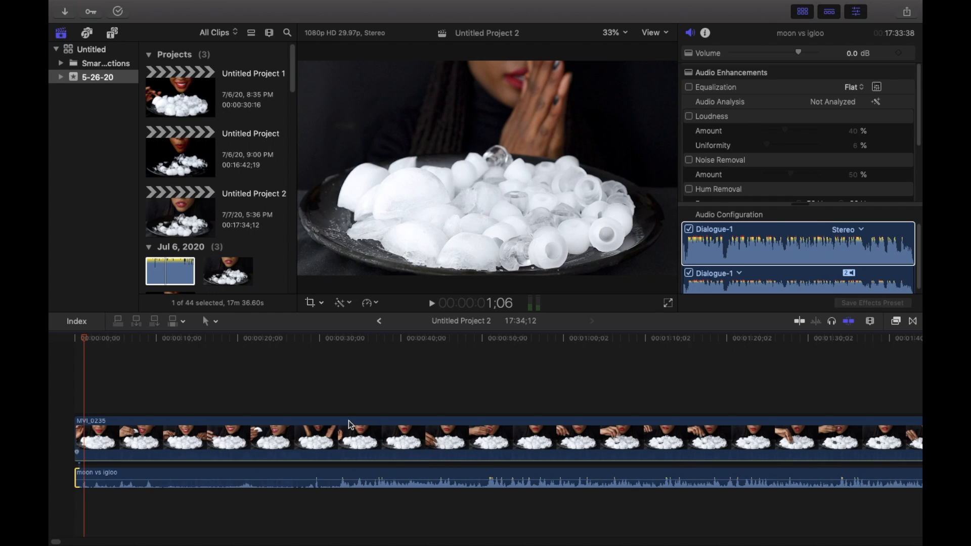
- Check the synced footage from 29;17 through 2:32;09 and on near the end of the timeline at 16:58;18
{"action": "left_click", "coordinate": [316, 406]}
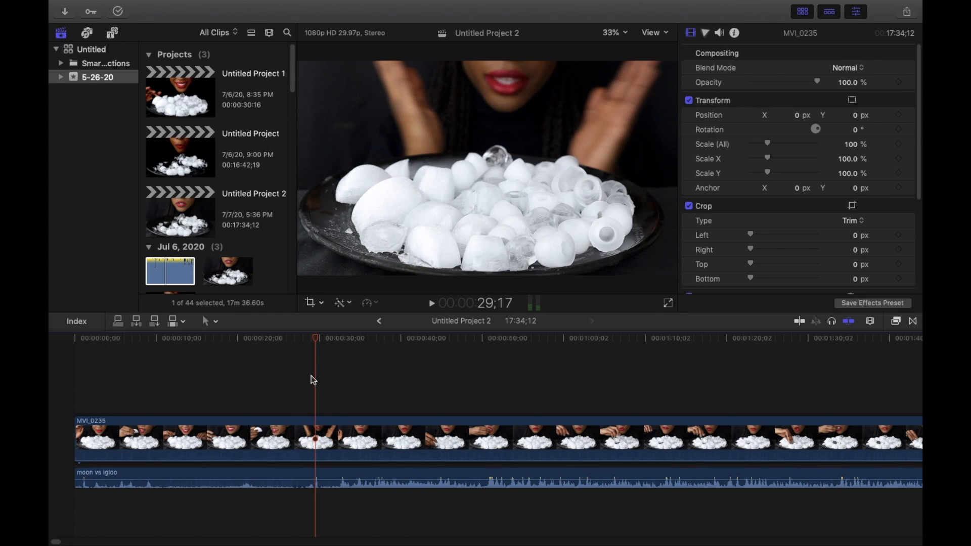
{"action": "left_click", "coordinate": [302, 402]}
{"action": "left_click_drag", "start_coordinate": [302, 403], "coordinate": [596, 476]}
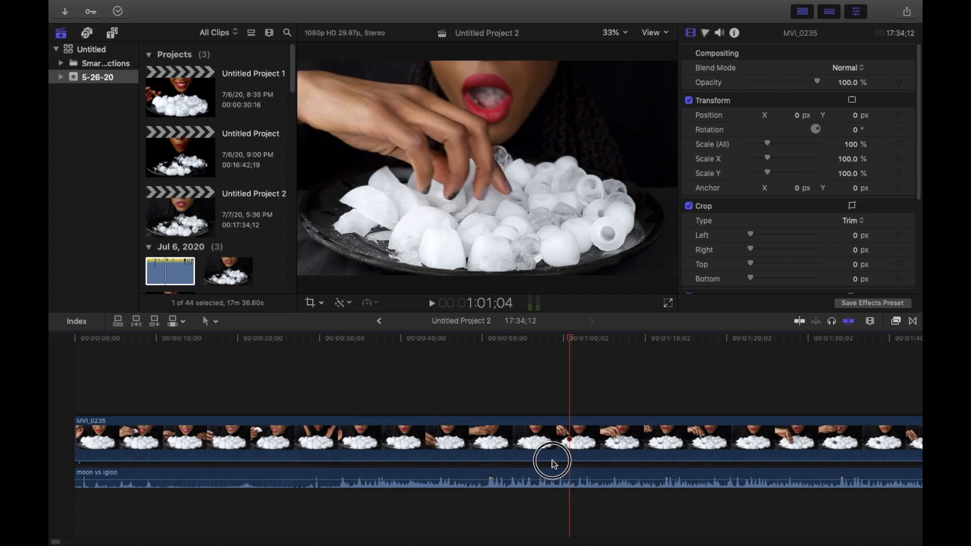
{"action": "left_click_drag", "start_coordinate": [481, 444], "coordinate": [724, 445]}
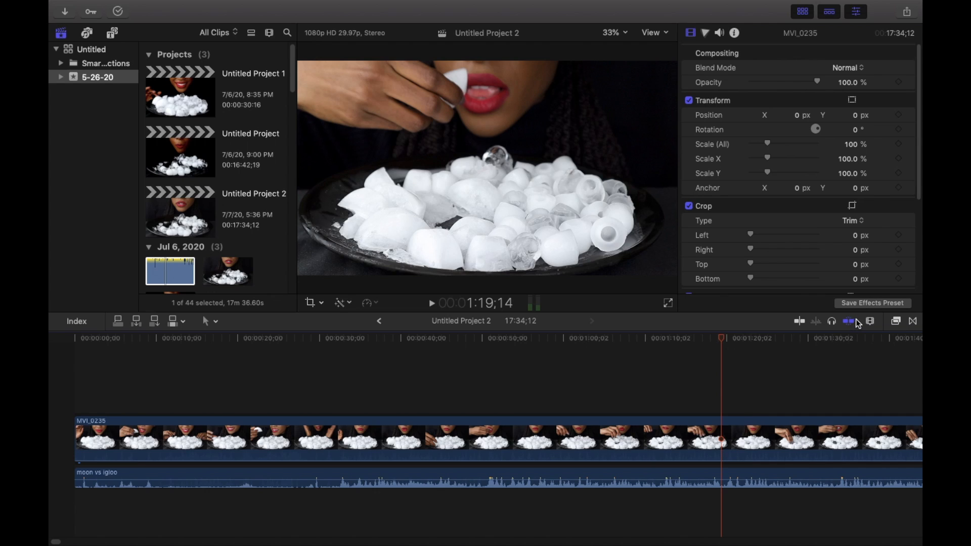
{"action": "left_click", "coordinate": [869, 322]}
{"action": "left_click_drag", "start_coordinate": [867, 350], "coordinate": [863, 351]}
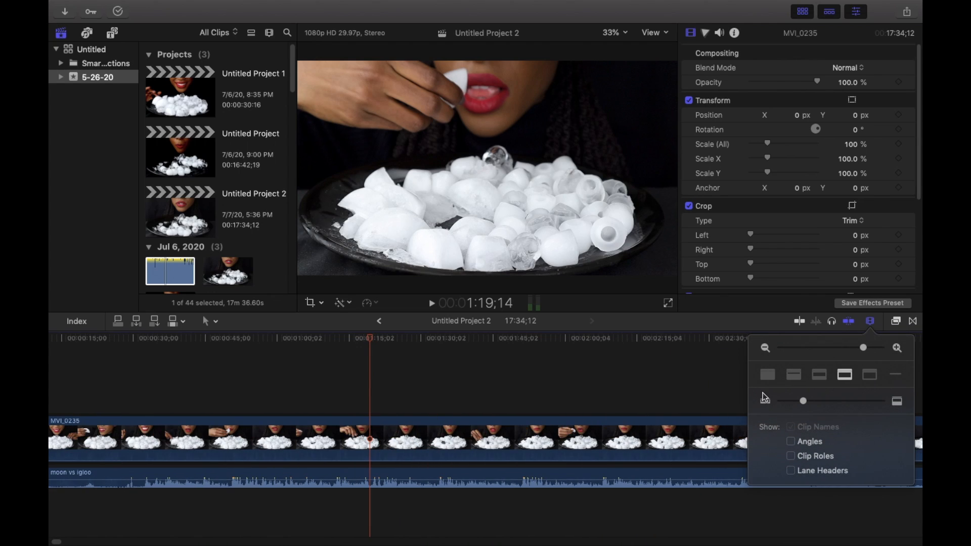
{"action": "left_click", "coordinate": [720, 393]}
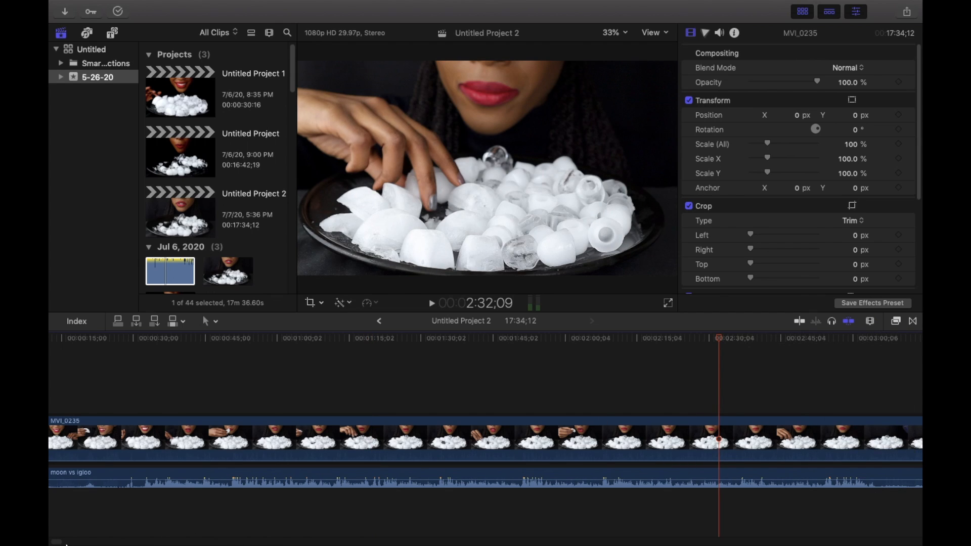
{"action": "left_click_drag", "start_coordinate": [57, 543], "coordinate": [63, 542]}
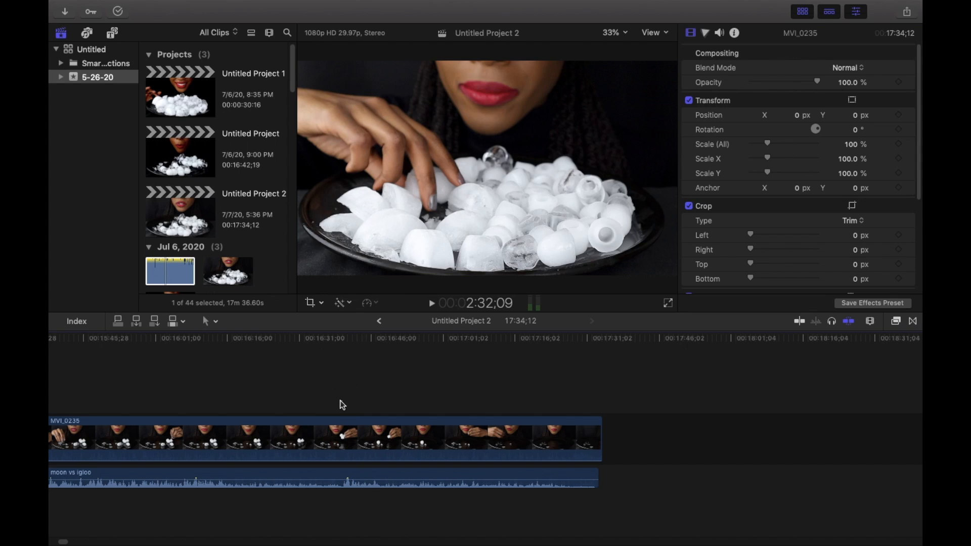
{"action": "left_click_drag", "start_coordinate": [341, 347], "coordinate": [431, 417]}
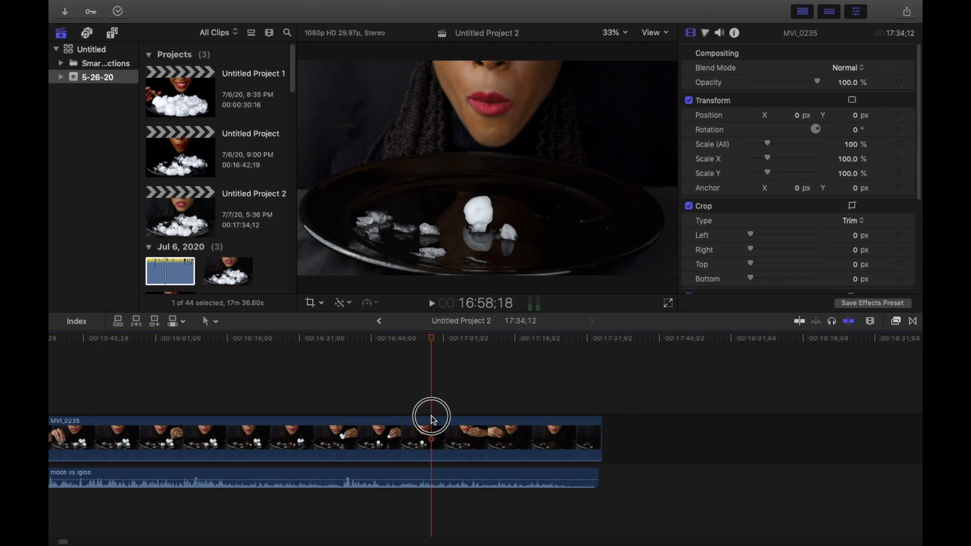
{"action": "left_click_drag", "start_coordinate": [442, 461], "coordinate": [444, 456]}
- Clear the effects search and apply the AUDynamicsProcessor audio effect from the Levels category to the moon vs igloo clip
{"action": "left_click", "coordinate": [440, 476]}
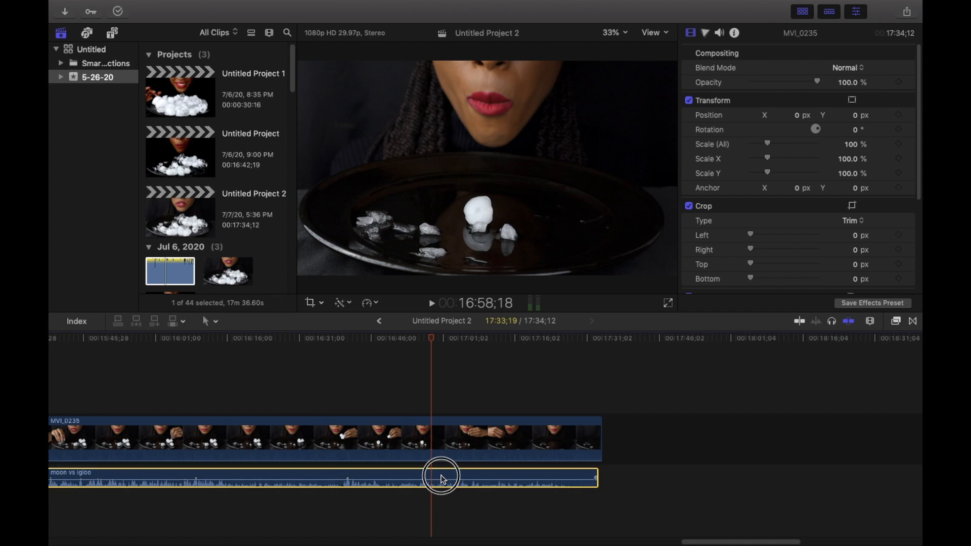
{"action": "left_click", "coordinate": [895, 323]}
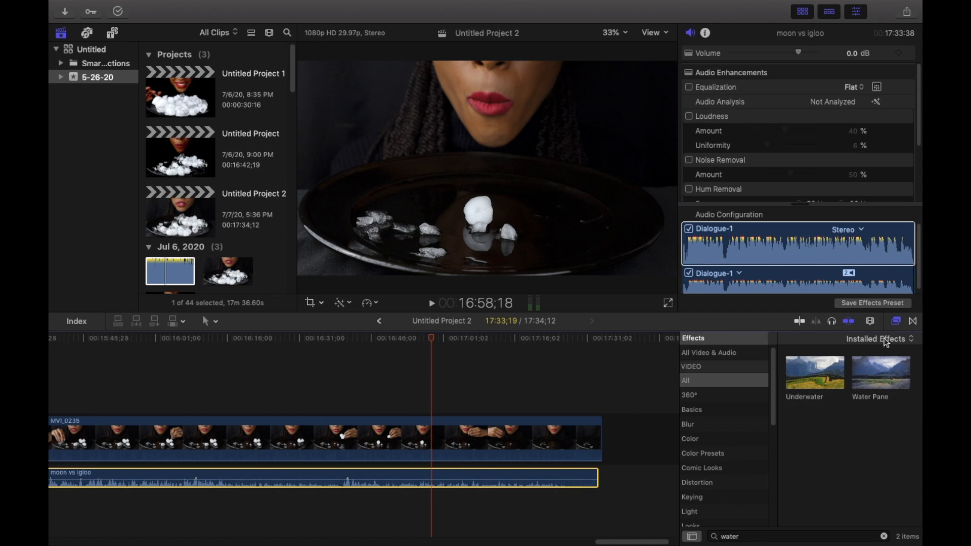
{"action": "left_click", "coordinate": [884, 536]}
{"action": "scroll", "coordinate": [706, 510], "scroll_direction": "down", "scroll_amount": 5}
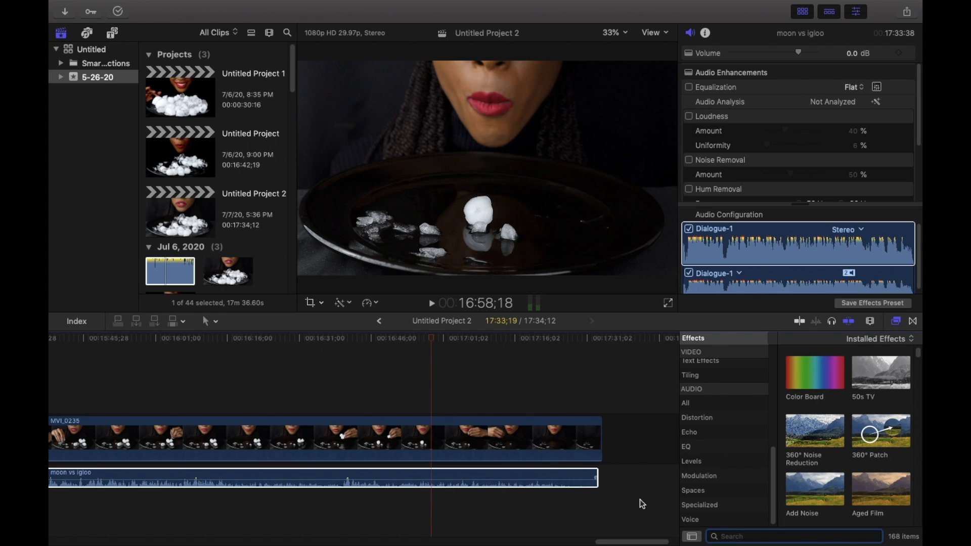
{"action": "left_click", "coordinate": [716, 461]}
{"action": "scroll", "coordinate": [843, 473], "scroll_direction": "down", "scroll_amount": 10}
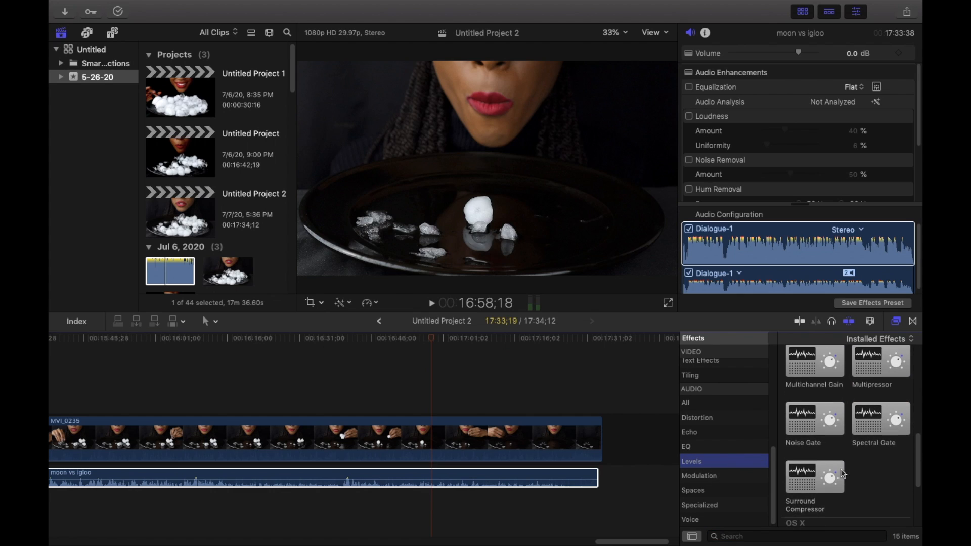
{"action": "scroll", "coordinate": [842, 473], "scroll_direction": "down", "scroll_amount": 2}
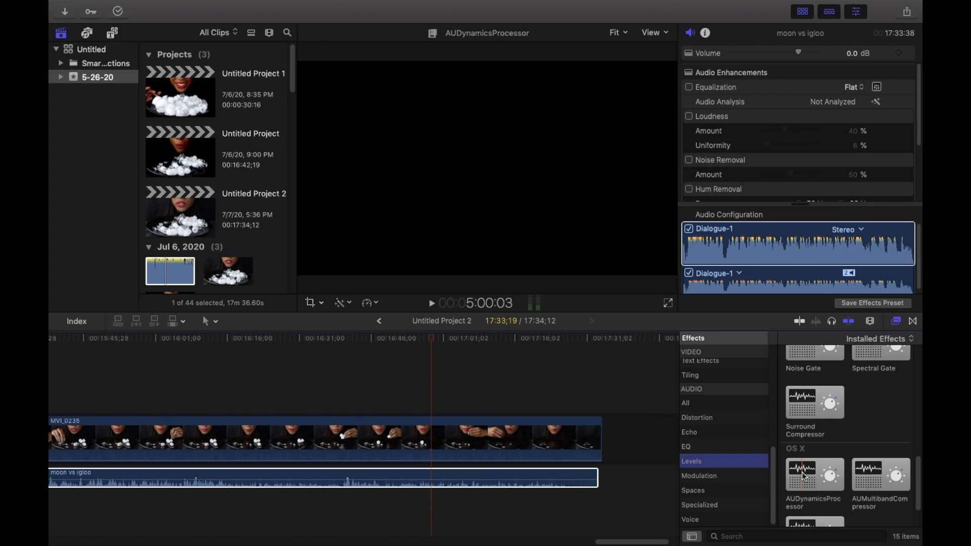
{"action": "left_click_drag", "start_coordinate": [812, 482], "coordinate": [560, 490]}
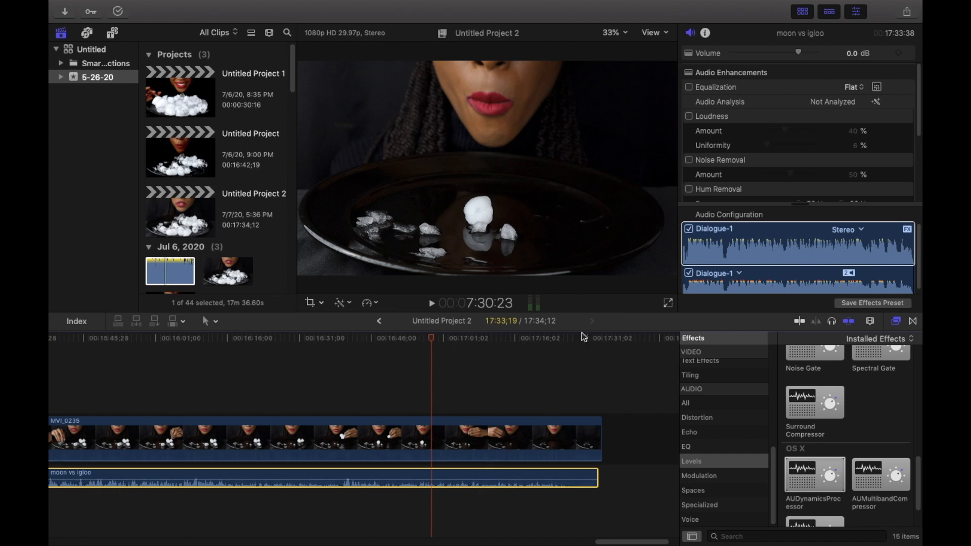
- Enable Loudness with a 50% amount and Noise Removal with a 5% amount on the moon vs igloo audio
{"action": "left_click", "coordinate": [691, 116]}
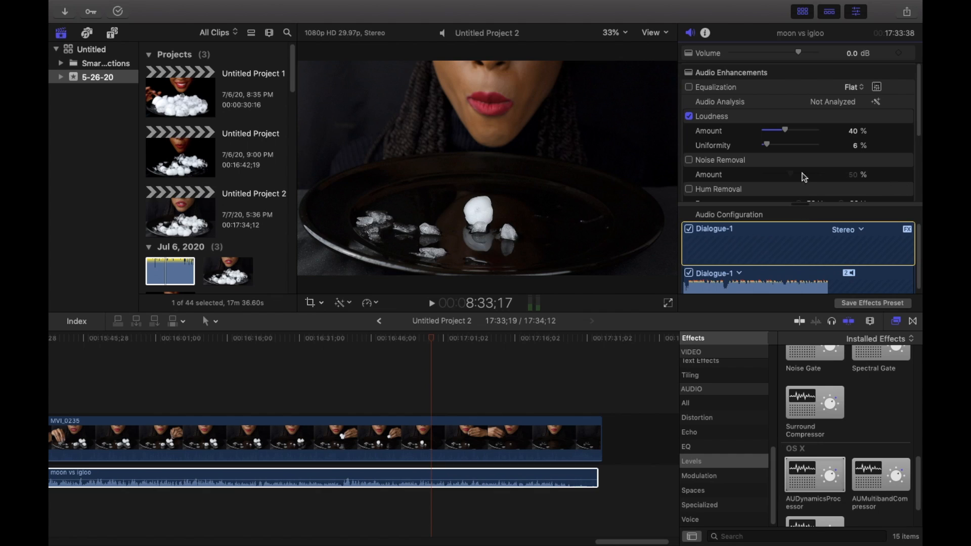
{"action": "left_click_drag", "start_coordinate": [786, 130], "coordinate": [791, 134]}
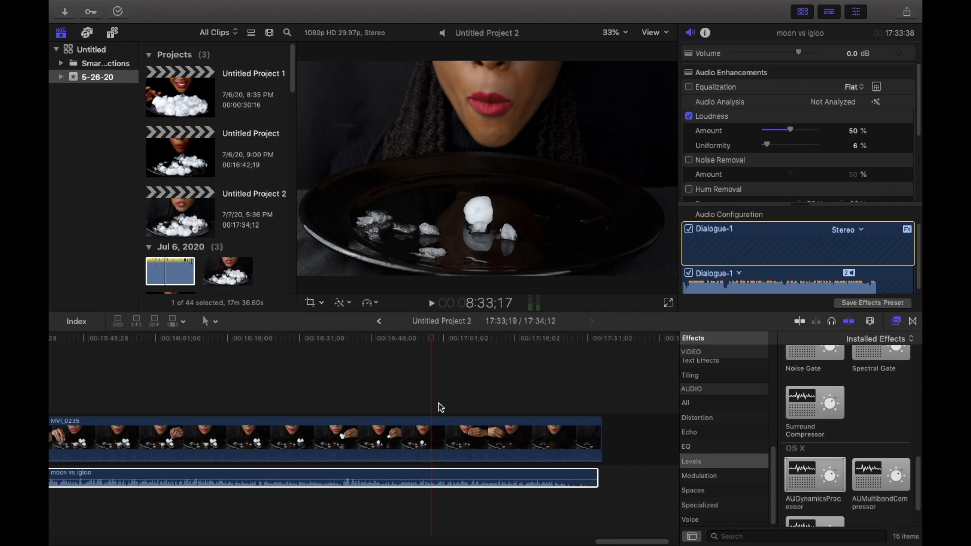
{"action": "left_click", "coordinate": [420, 477]}
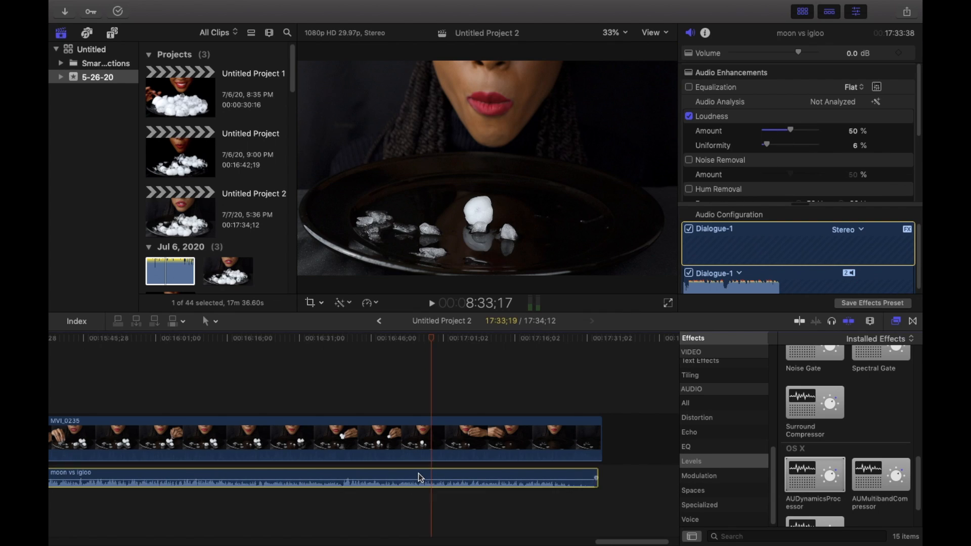
{"action": "left_click", "coordinate": [695, 161]}
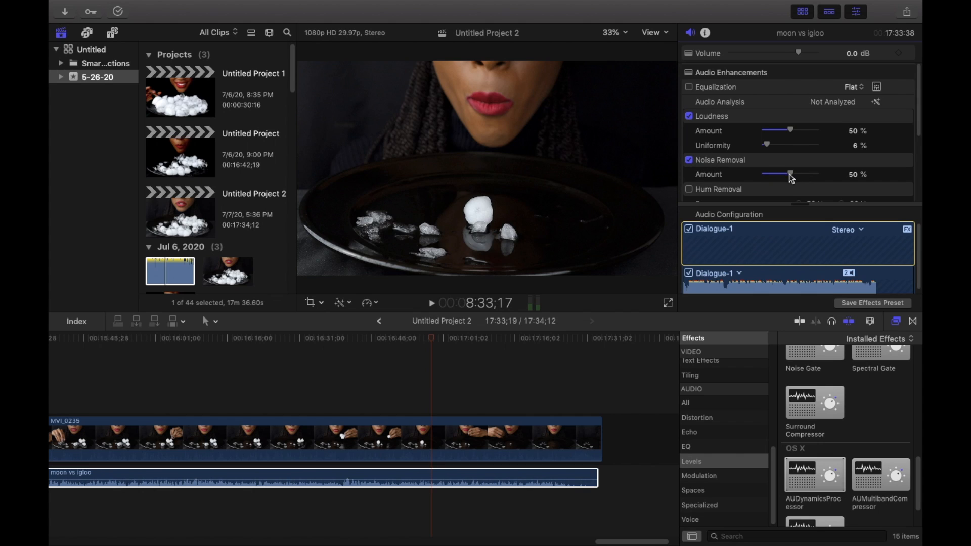
{"action": "left_click_drag", "start_coordinate": [792, 178], "coordinate": [767, 180]}
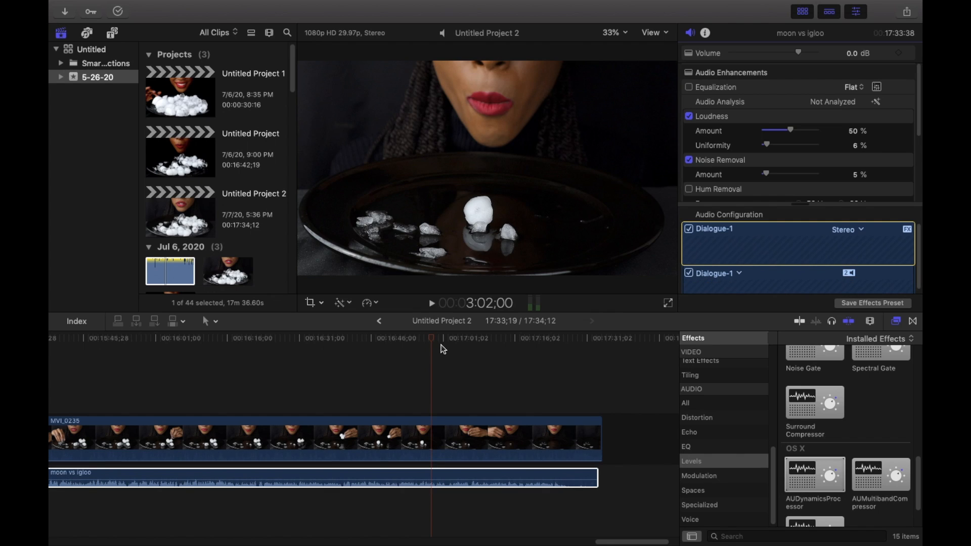
- Close the effects browser and trim the ends of the MVI_0235 video and moon vs igloo audio back to 17:29;04
{"action": "left_click_drag", "start_coordinate": [435, 343], "coordinate": [580, 463]}
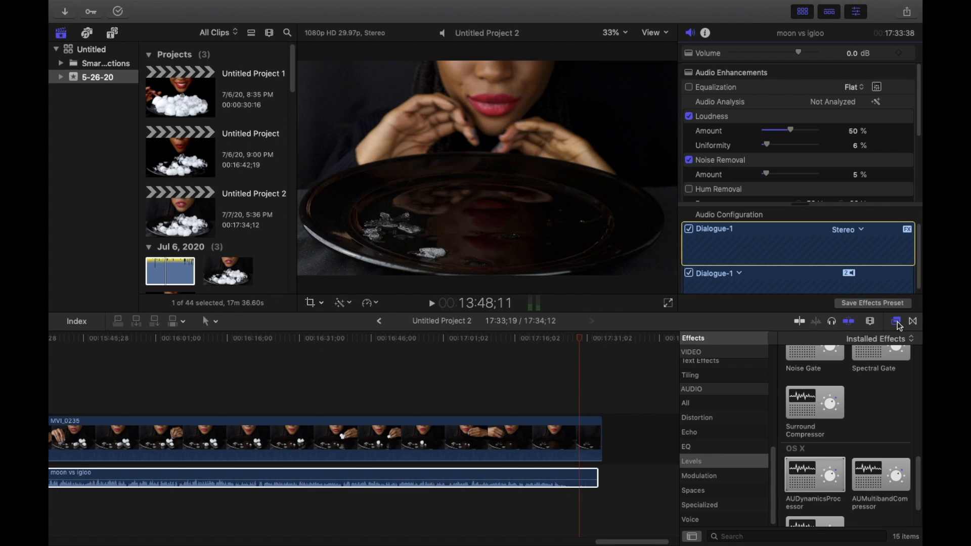
{"action": "left_click", "coordinate": [895, 321]}
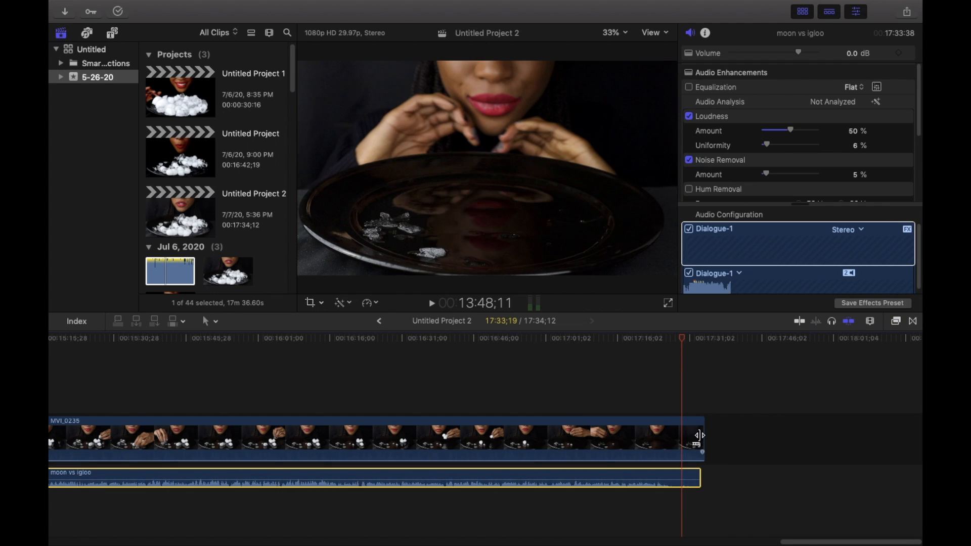
{"action": "left_click_drag", "start_coordinate": [684, 338], "coordinate": [680, 475]}
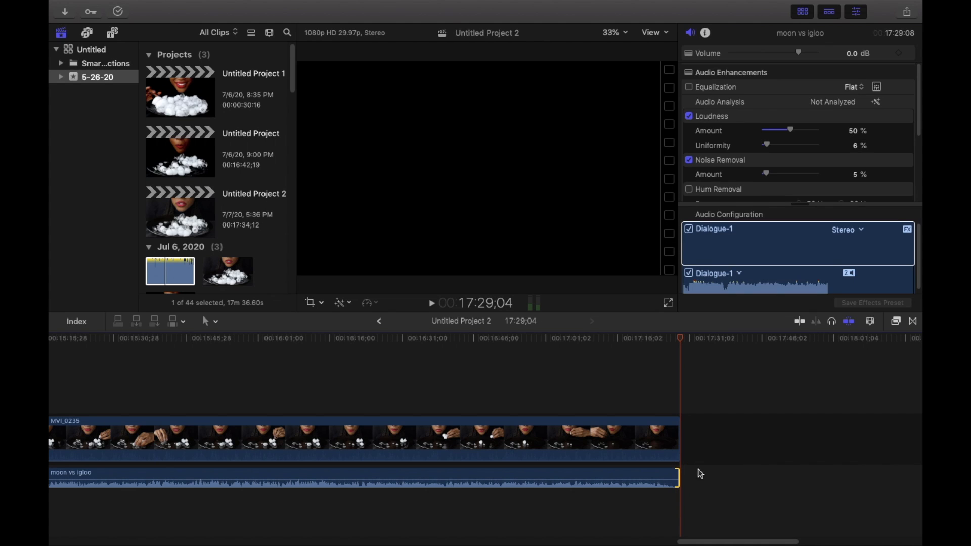
- Return to the beginning of the timeline and park the playhead at 19;22
{"action": "mouse_move", "coordinate": [709, 544]}
{"action": "left_click_drag", "start_coordinate": [709, 544], "coordinate": [63, 541]}
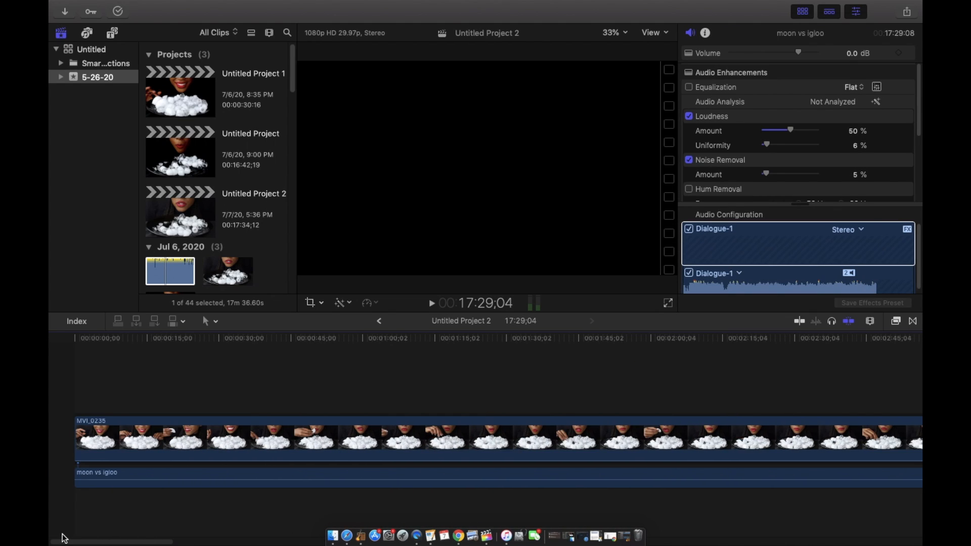
{"action": "left_click", "coordinate": [111, 392]}
{"action": "left_click_drag", "start_coordinate": [111, 345], "coordinate": [169, 413]}
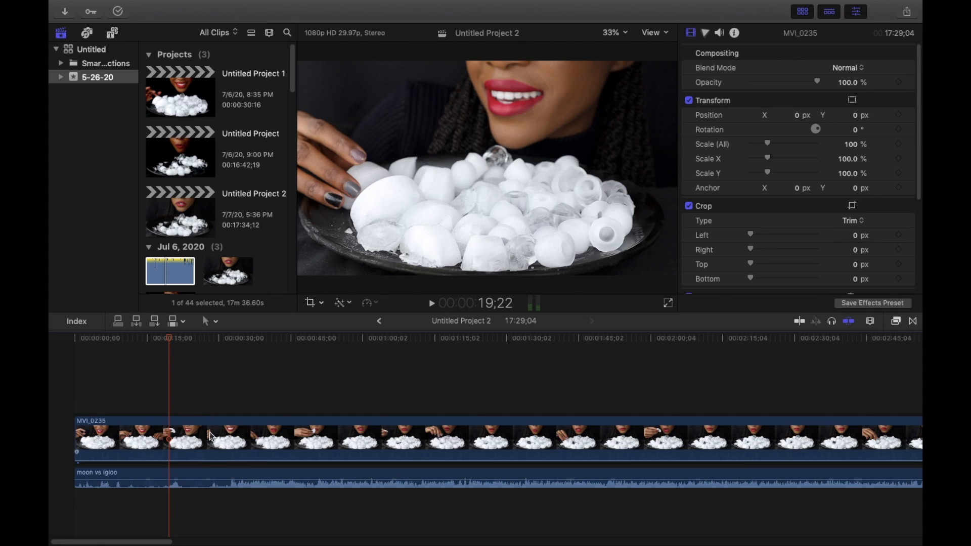
- Set the MVI_0235 clip's master exposure to -14% on the Color Board and select the shadows and midtones exposure controls
{"action": "left_click", "coordinate": [226, 444]}
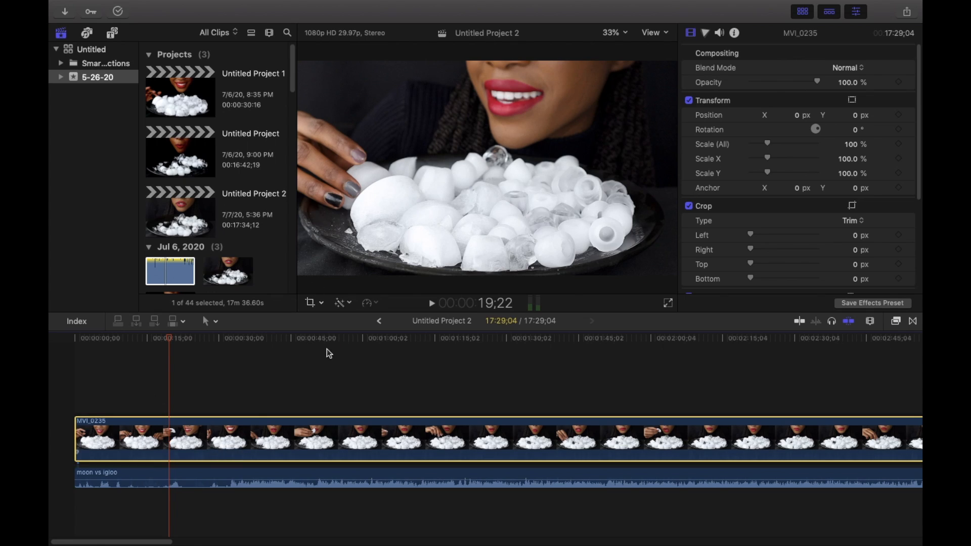
{"action": "left_click", "coordinate": [704, 33]}
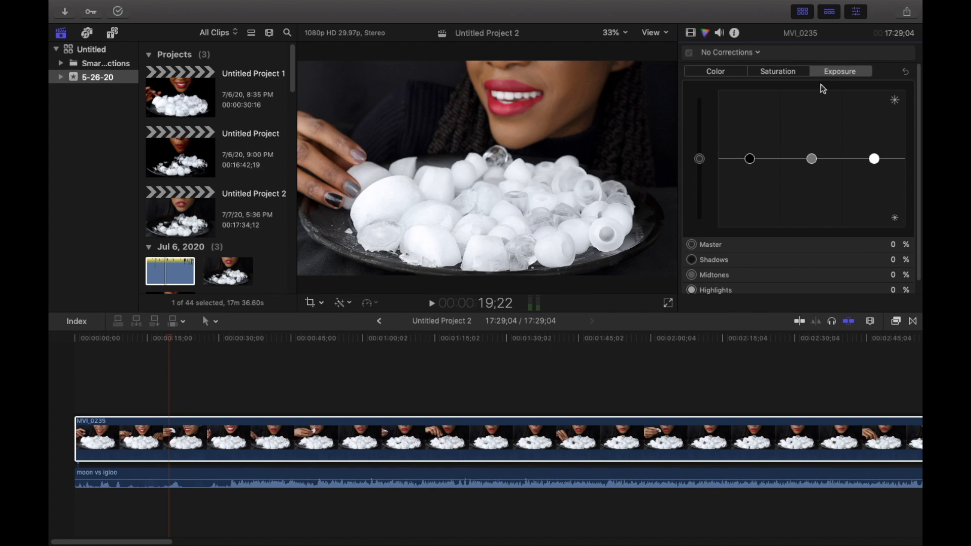
{"action": "left_click_drag", "start_coordinate": [702, 158], "coordinate": [710, 172]}
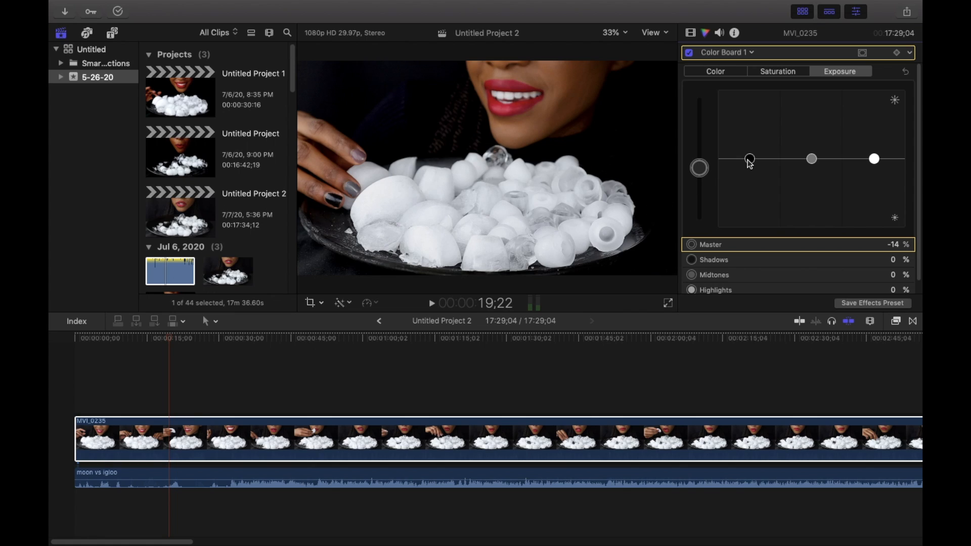
{"action": "left_click", "coordinate": [749, 160]}
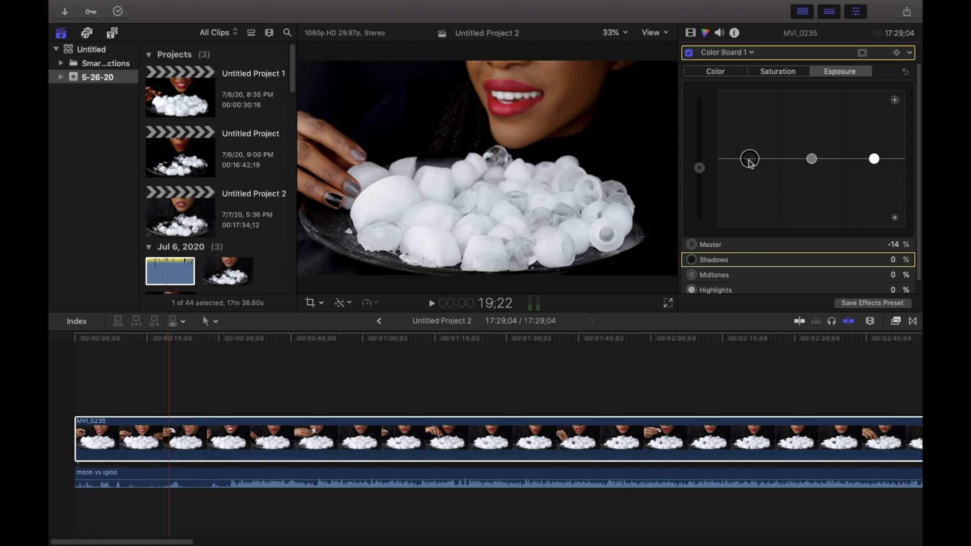
{"action": "left_click", "coordinate": [813, 159]}
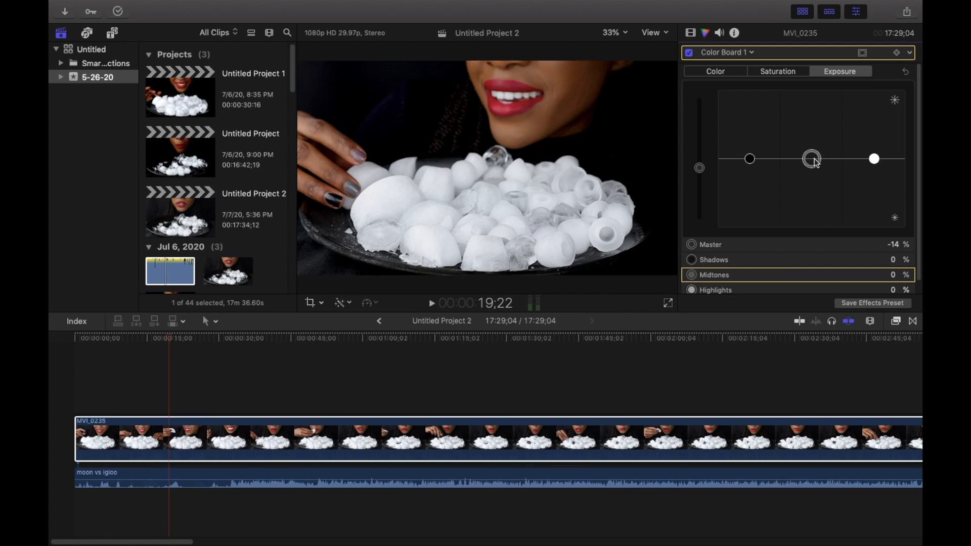
- Set the MVI_0235 clip's exposure on the Color Board to -14% for shadows, -6% for midtones and -19% for highlights
{"action": "left_click", "coordinate": [873, 160]}
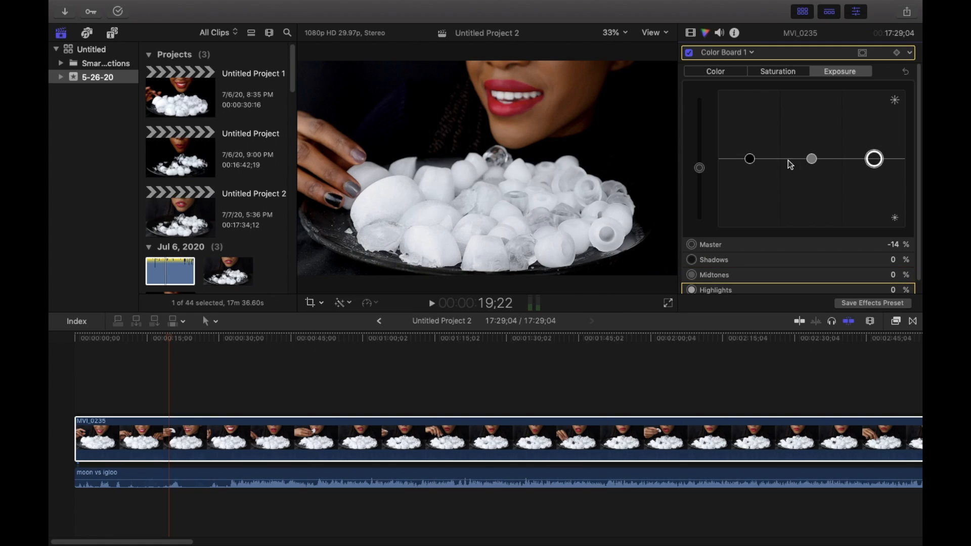
{"action": "left_click", "coordinate": [812, 160]}
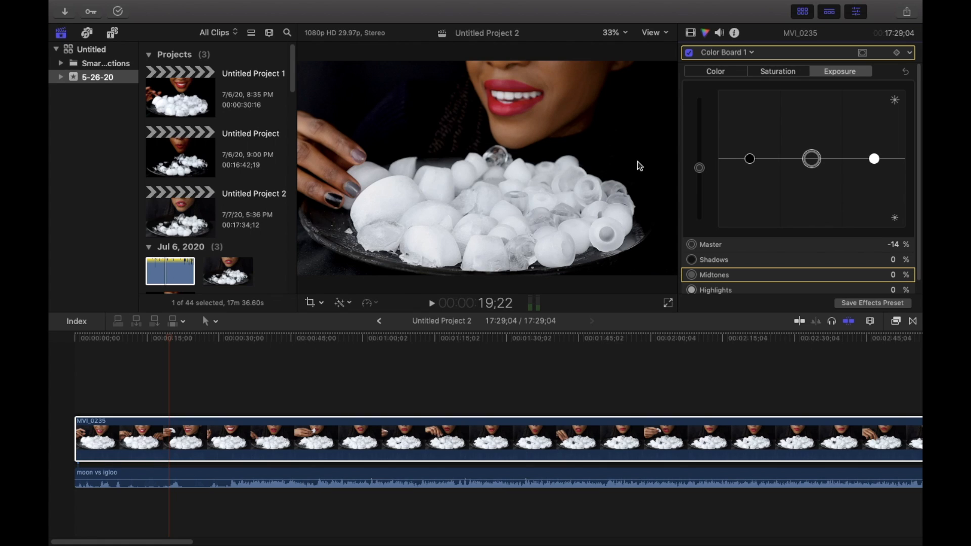
{"action": "left_click_drag", "start_coordinate": [750, 158], "coordinate": [759, 175]}
{"action": "left_click_drag", "start_coordinate": [812, 161], "coordinate": [875, 175]}
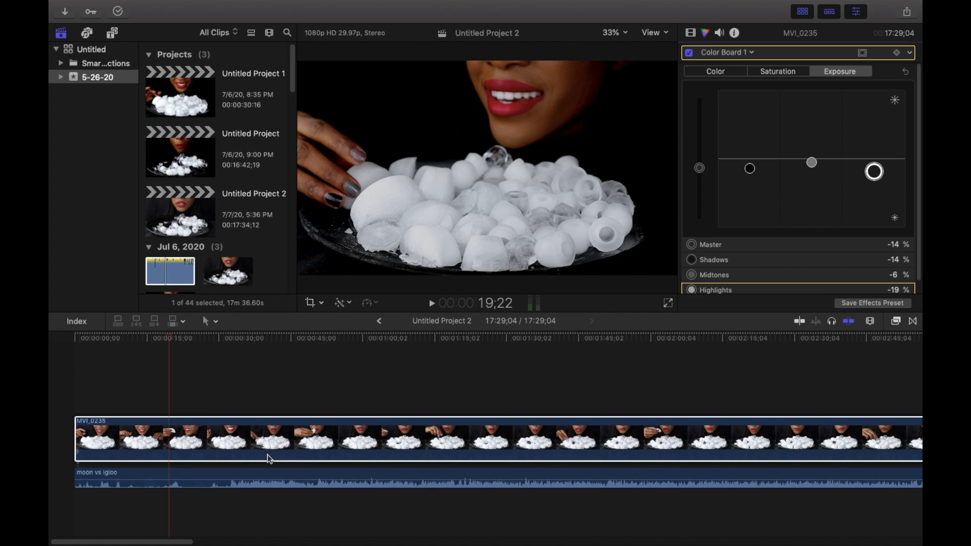
- Find the Crisp Contrast video effect, apply it to the MVI_0235 clip and set its amount to 4.94
{"action": "left_click", "coordinate": [895, 321]}
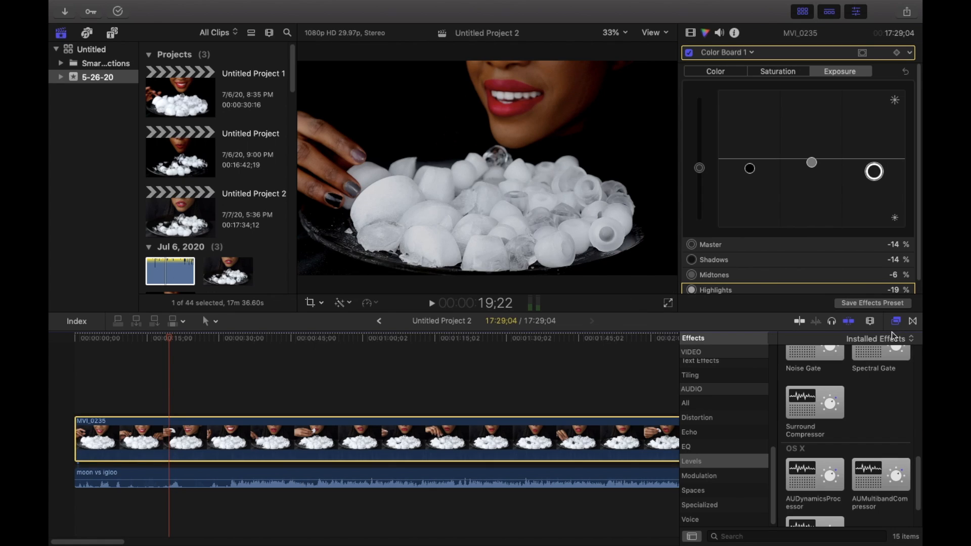
{"action": "scroll", "coordinate": [726, 438], "scroll_direction": "up", "scroll_amount": 10}
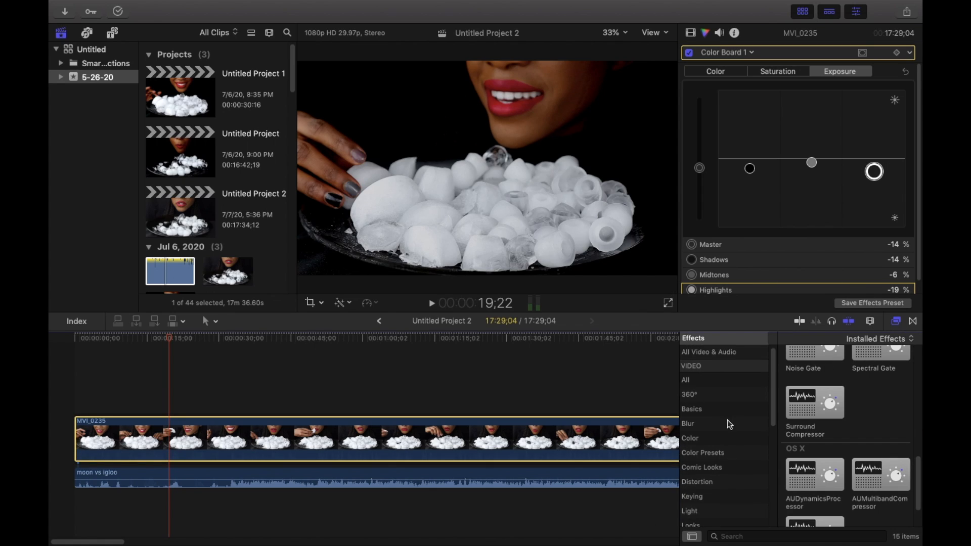
{"action": "left_click", "coordinate": [724, 379]}
{"action": "left_click", "coordinate": [752, 537]}
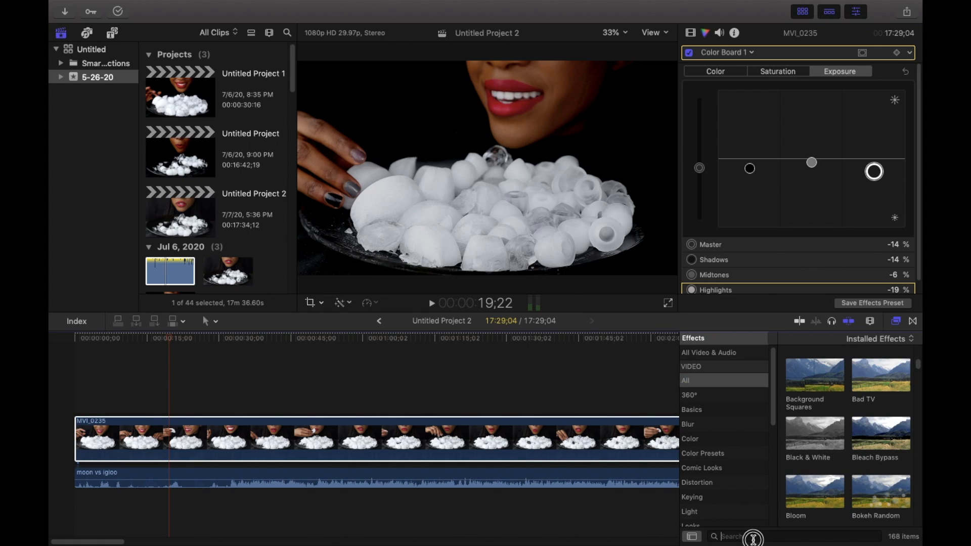
{"action": "type", "text": "cris"}
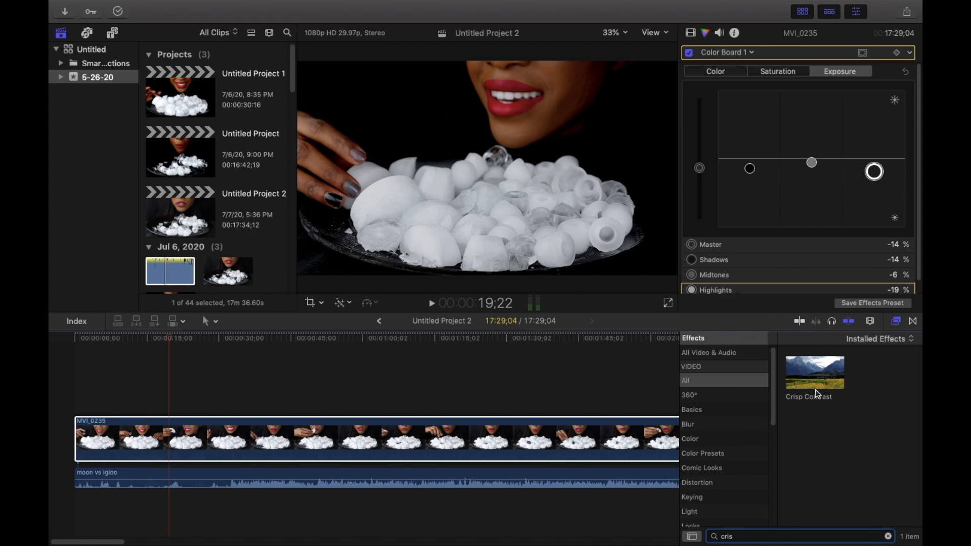
{"action": "left_click_drag", "start_coordinate": [815, 377], "coordinate": [592, 434]}
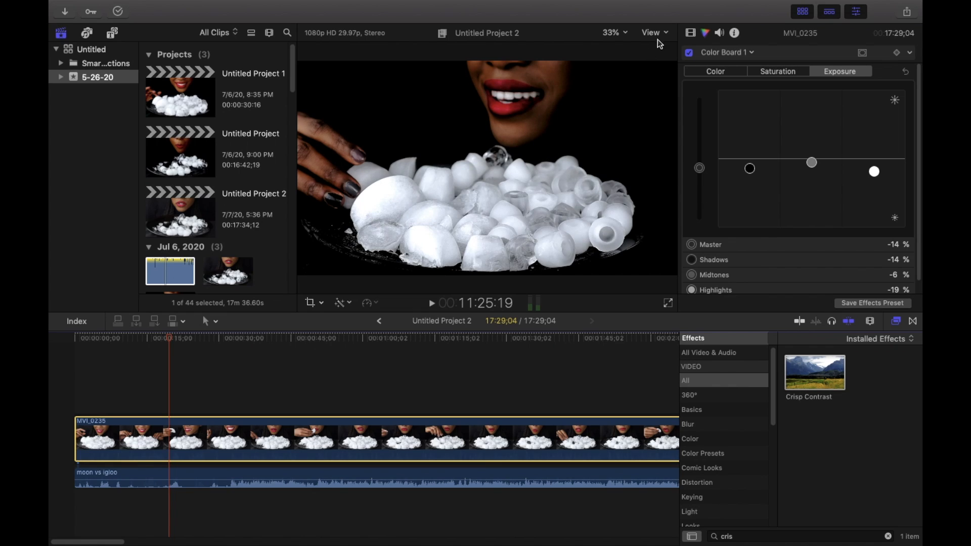
{"action": "left_click", "coordinate": [690, 31]}
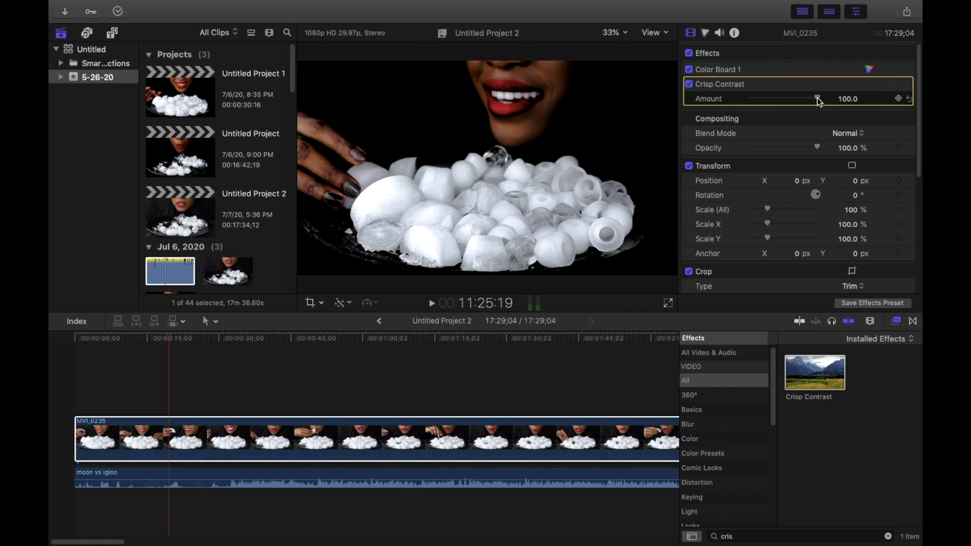
{"action": "left_click_drag", "start_coordinate": [819, 101], "coordinate": [754, 106]}
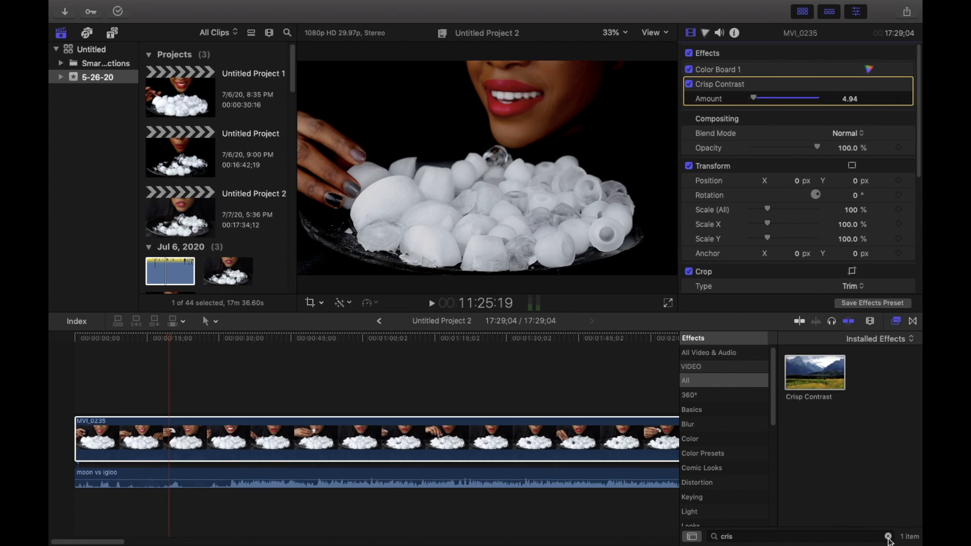
- Find the Sharpen effect, apply it to the MVI_0235 clip and close the effects browser
{"action": "left_click", "coordinate": [888, 536]}
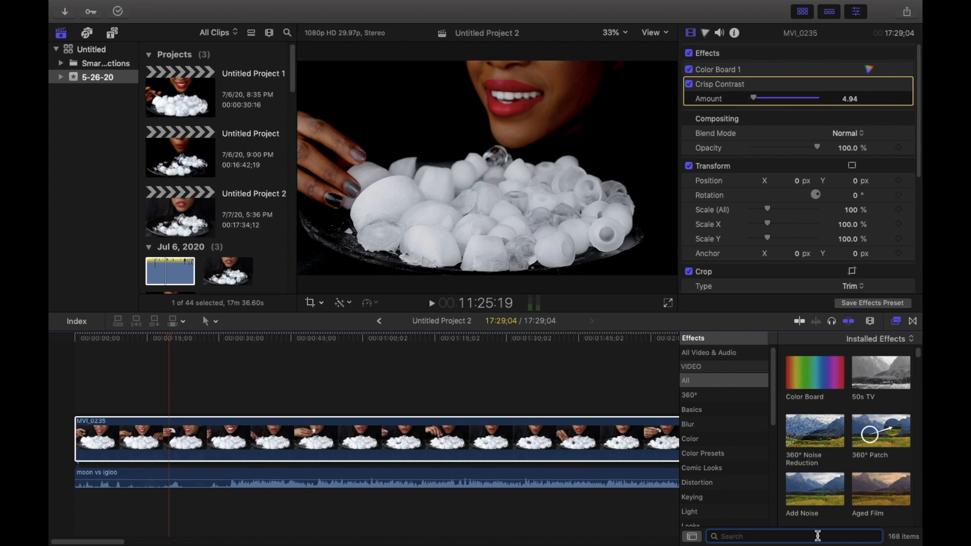
{"action": "type", "text": "shar"}
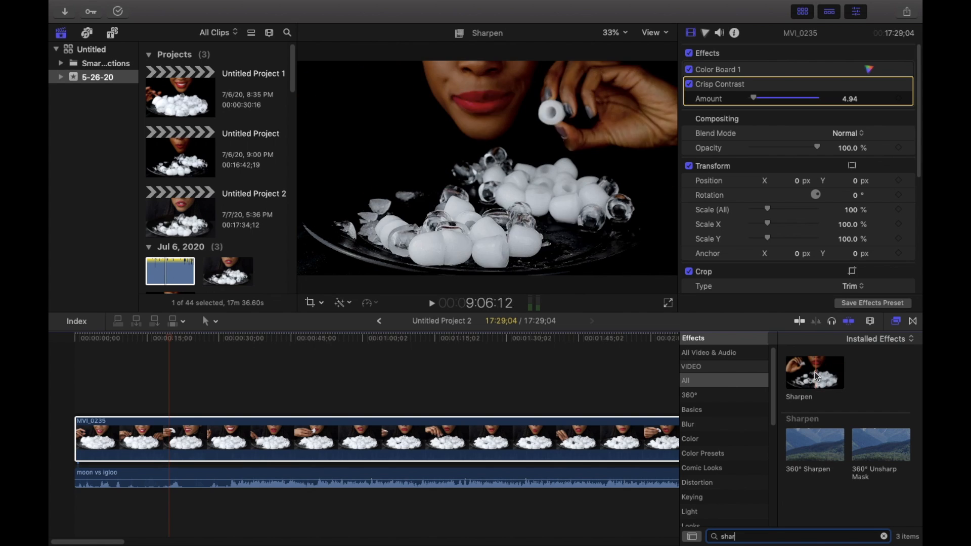
{"action": "left_click_drag", "start_coordinate": [815, 377], "coordinate": [579, 445]}
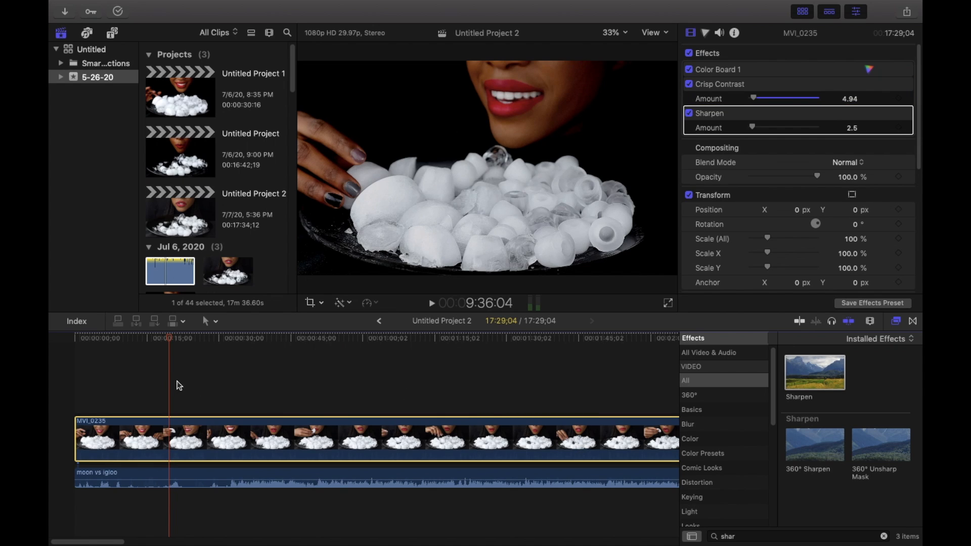
{"action": "left_click_drag", "start_coordinate": [170, 339], "coordinate": [484, 459]}
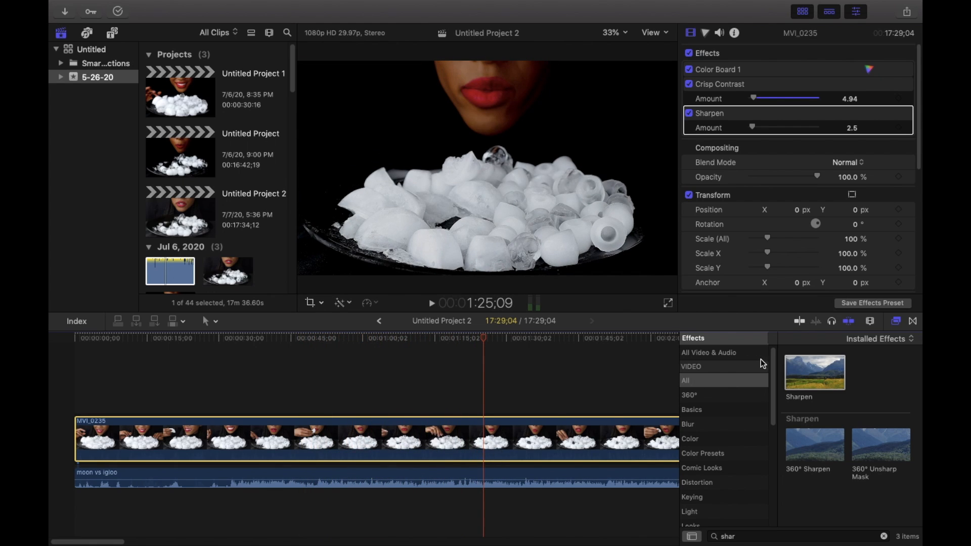
{"action": "left_click", "coordinate": [896, 322]}
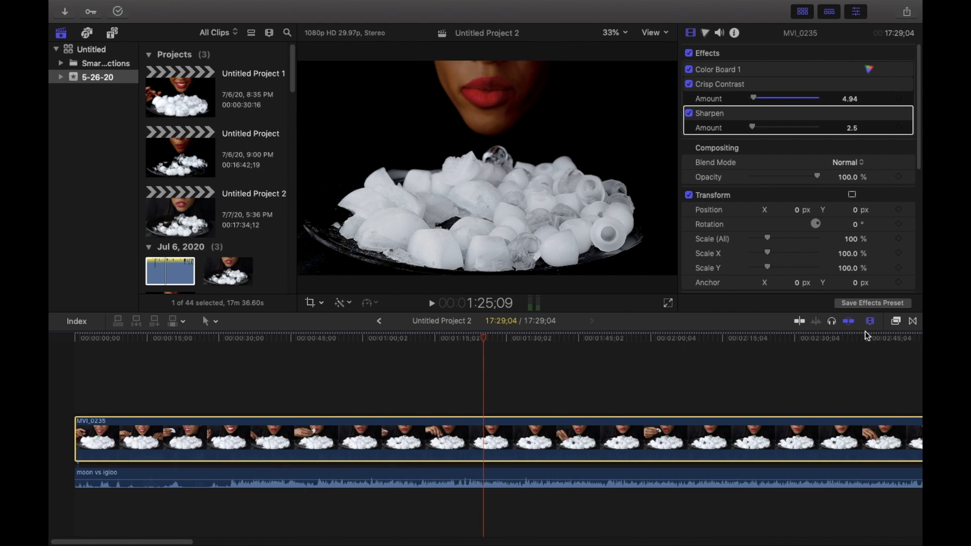
- Fit the whole project in the timeline and scrub the graded MVI_0235 clip to 9:10;18
{"action": "left_click", "coordinate": [870, 321]}
{"action": "left_click_drag", "start_coordinate": [863, 348], "coordinate": [833, 366]}
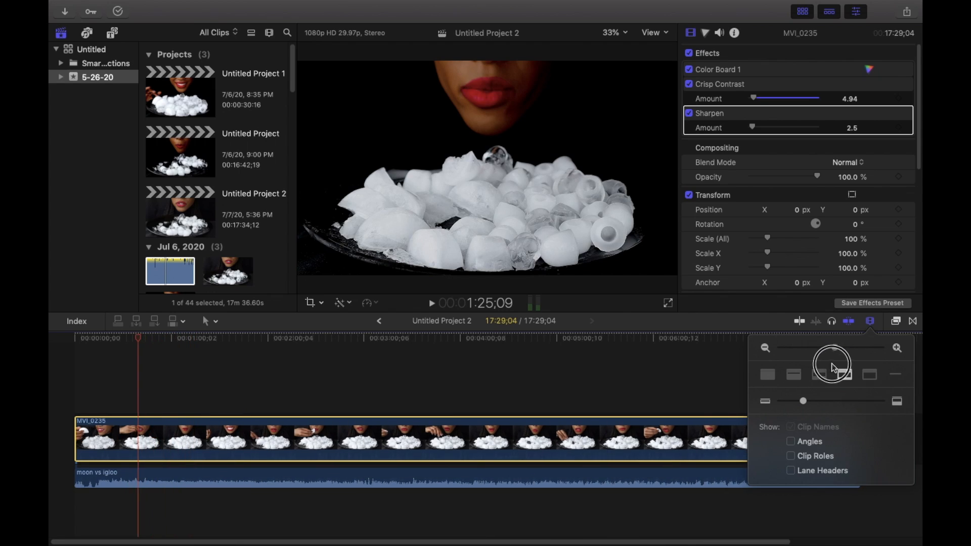
{"action": "left_click", "coordinate": [588, 405]}
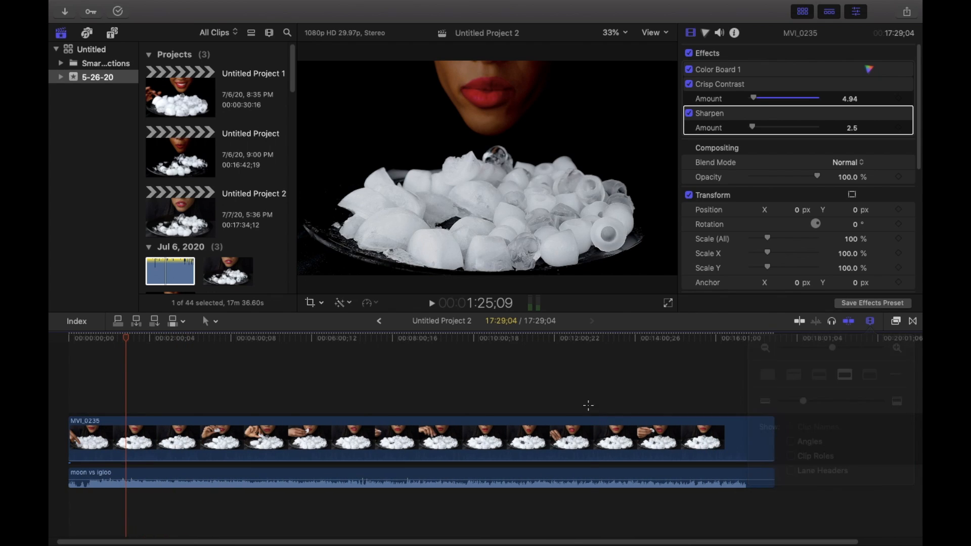
{"action": "left_click", "coordinate": [588, 405]}
{"action": "left_click_drag", "start_coordinate": [588, 340], "coordinate": [536, 461]}
{"action": "left_click_drag", "start_coordinate": [536, 339], "coordinate": [447, 434]}
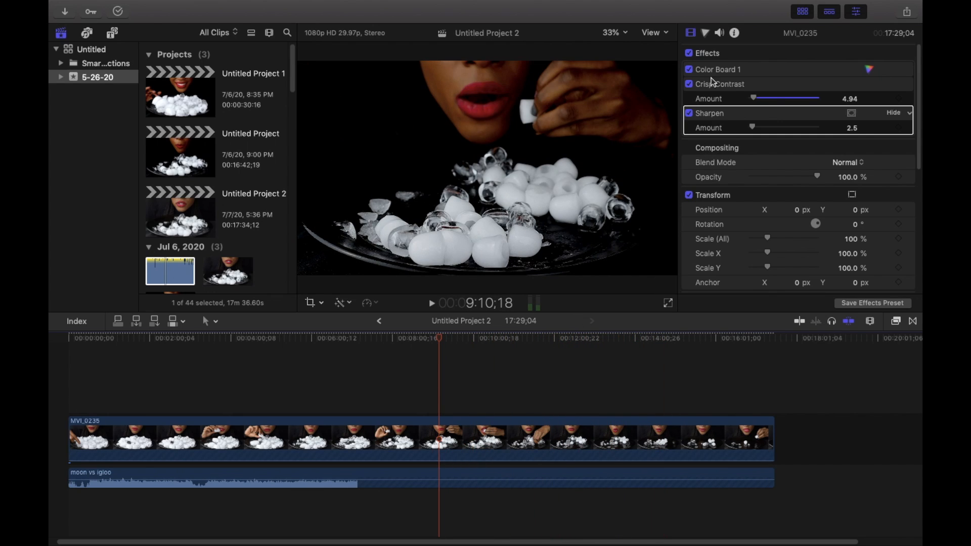
- Compare the MVI_0235 clip with and without its video effects, leaving all effects enabled
{"action": "left_click", "coordinate": [689, 53]}
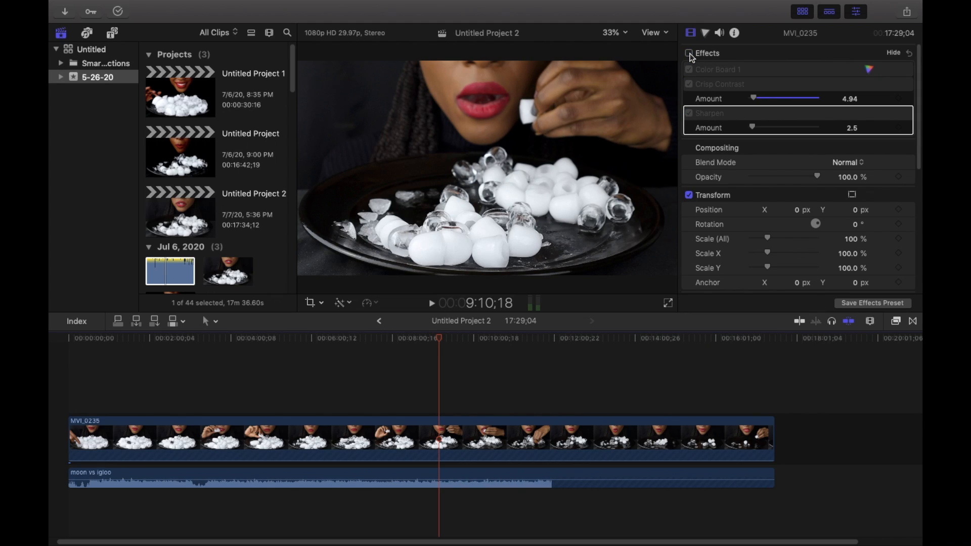
{"action": "left_click", "coordinate": [690, 53]}
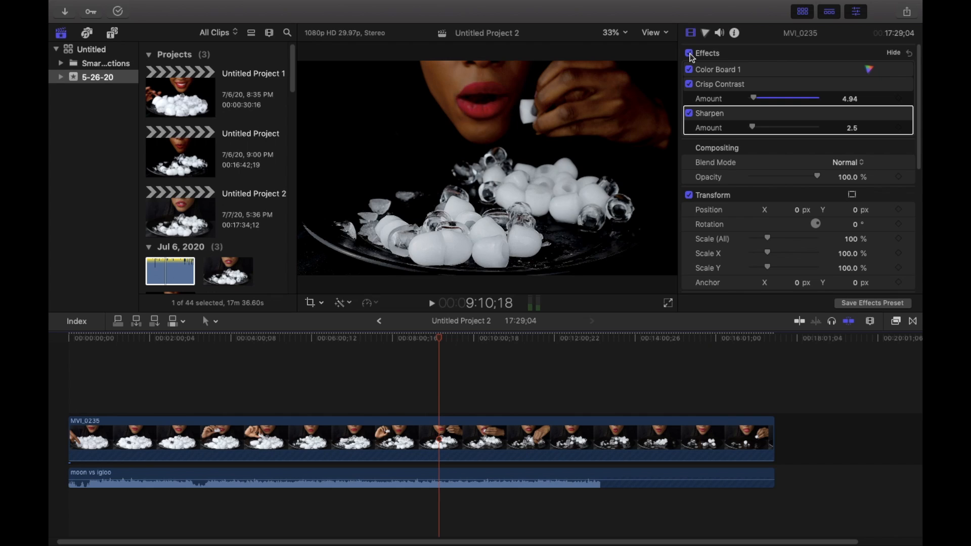
{"action": "left_click", "coordinate": [690, 54]}
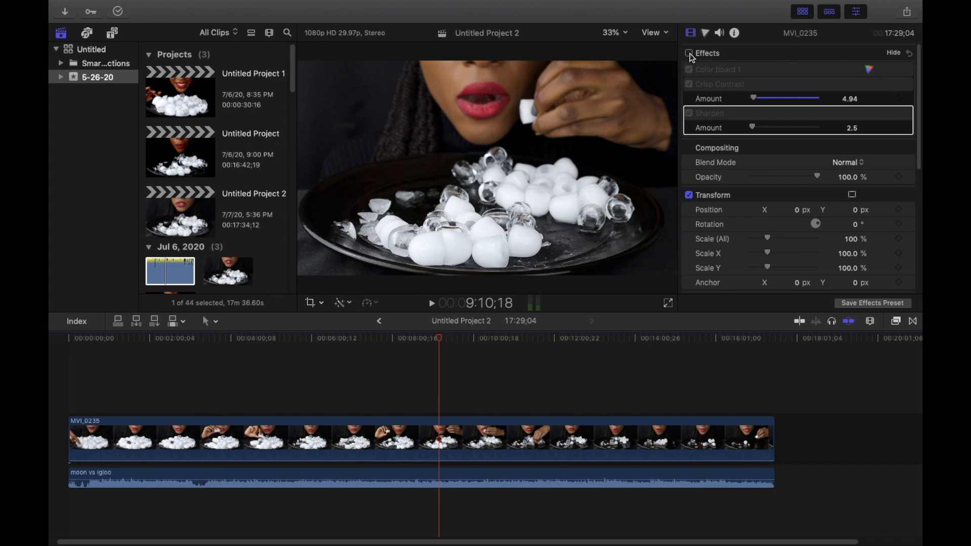
{"action": "left_click", "coordinate": [689, 54]}
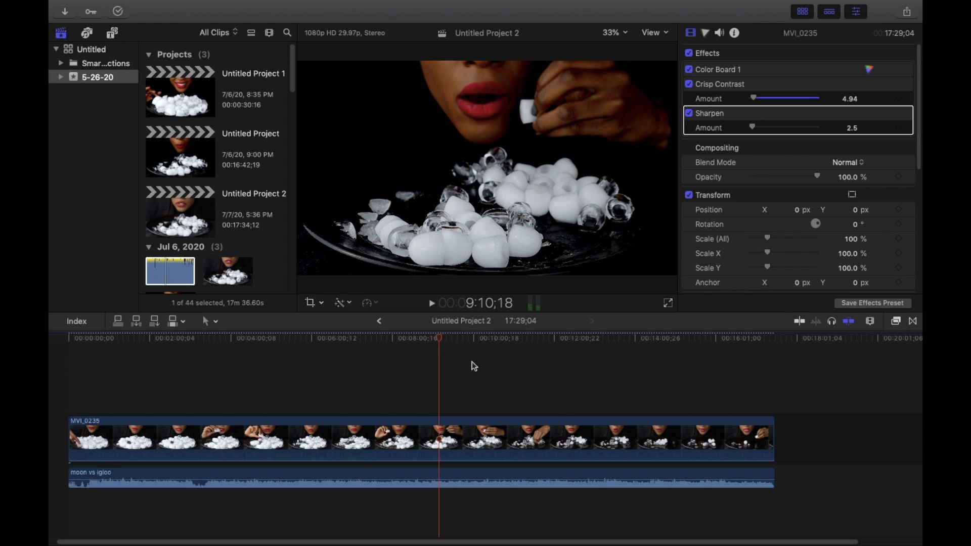
- Scrub through the rest of the graded MVI_0235 clip to the project's end at 17:29;04
{"action": "left_click_drag", "start_coordinate": [438, 342], "coordinate": [455, 420]}
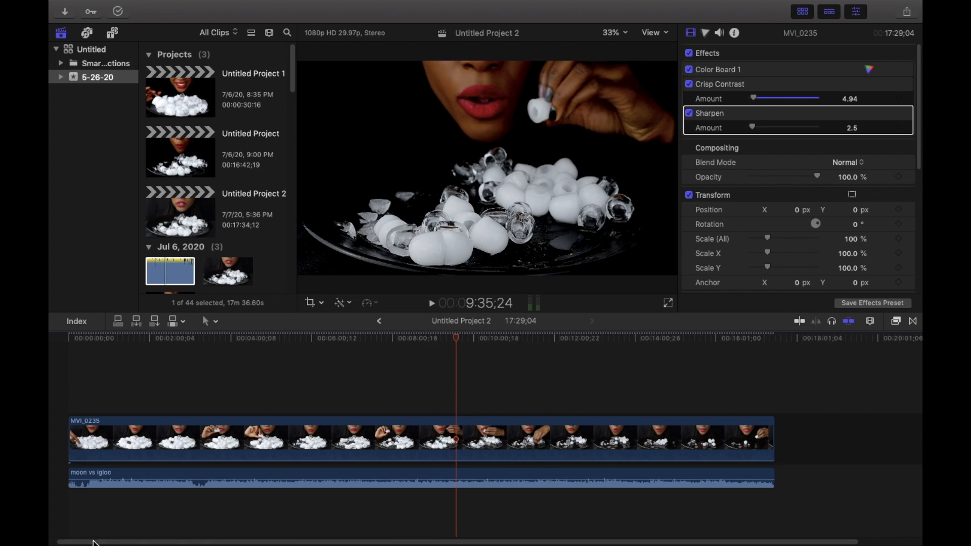
{"action": "left_click_drag", "start_coordinate": [92, 540], "coordinate": [56, 540]}
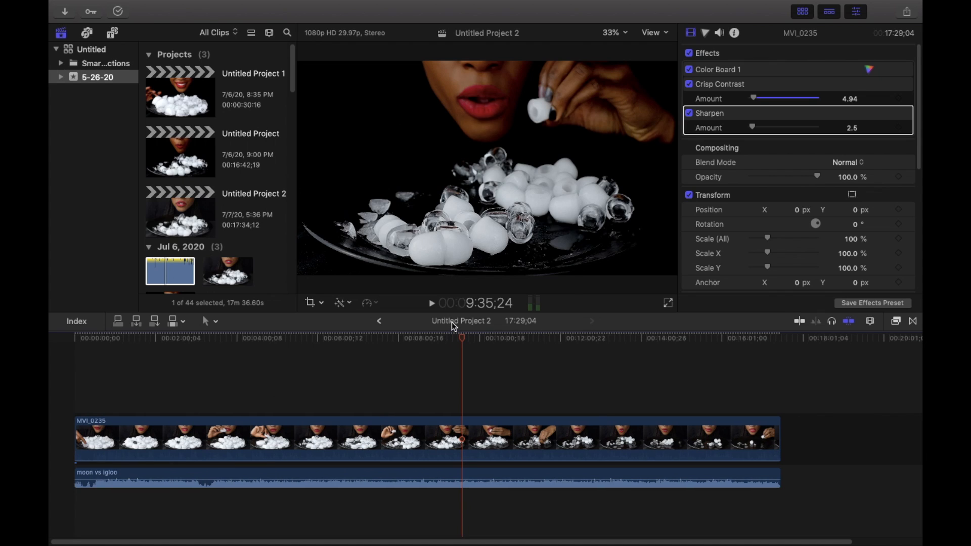
{"action": "left_click_drag", "start_coordinate": [459, 341], "coordinate": [731, 458]}
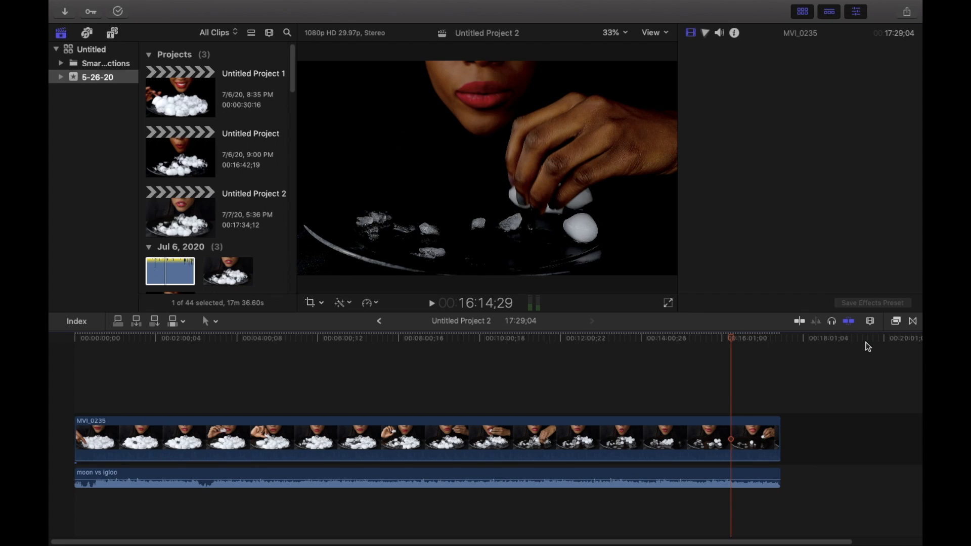
{"action": "left_click", "coordinate": [869, 321]}
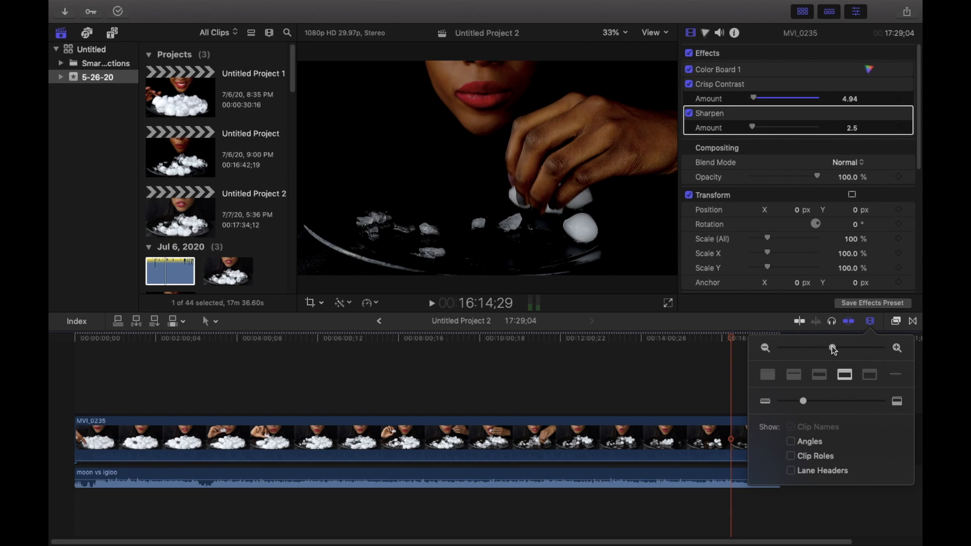
{"action": "left_click_drag", "start_coordinate": [833, 353], "coordinate": [837, 350]}
{"action": "mouse_move", "coordinate": [791, 543]}
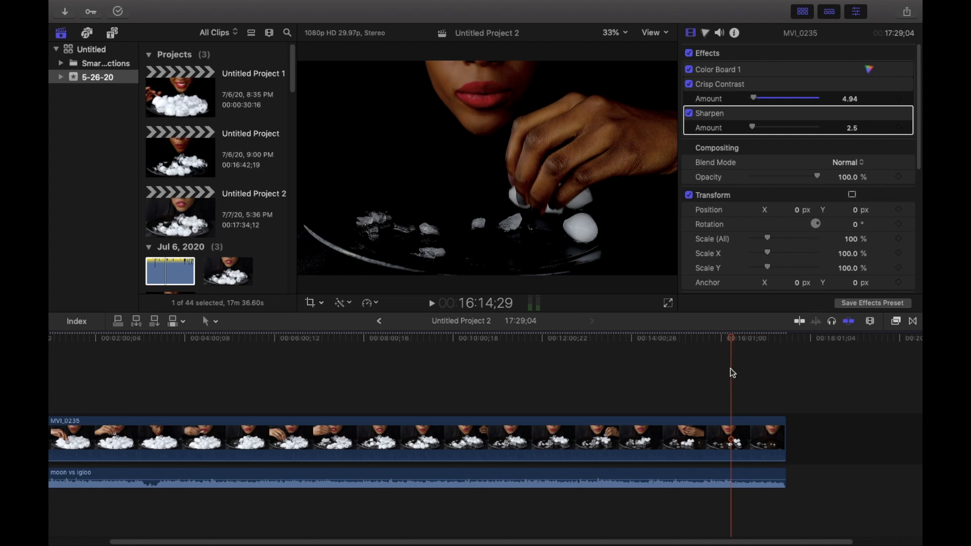
{"action": "left_click_drag", "start_coordinate": [738, 350], "coordinate": [784, 399]}
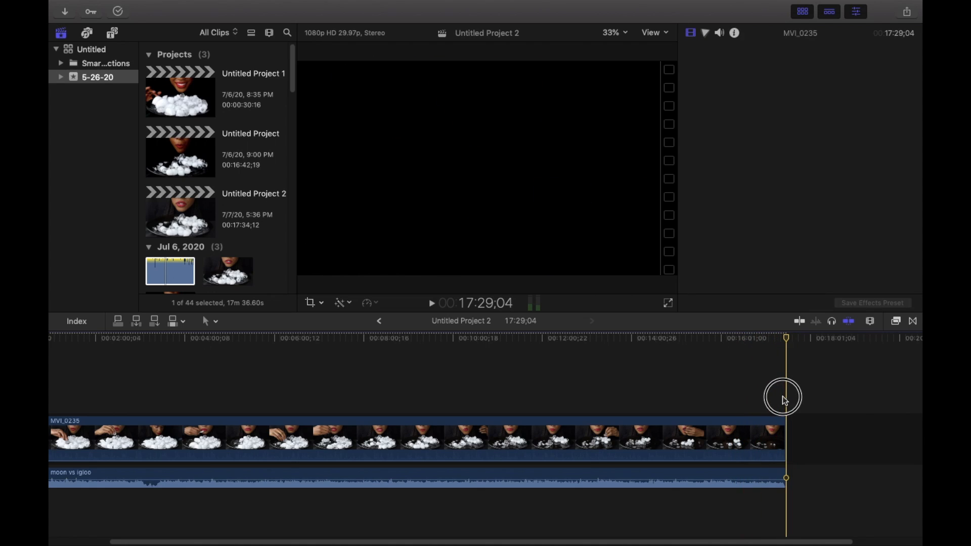
- Zoom in the timeline, return to its beginning and park the playhead at 29;10
{"action": "left_click", "coordinate": [869, 321]}
{"action": "left_click_drag", "start_coordinate": [835, 349], "coordinate": [845, 348]}
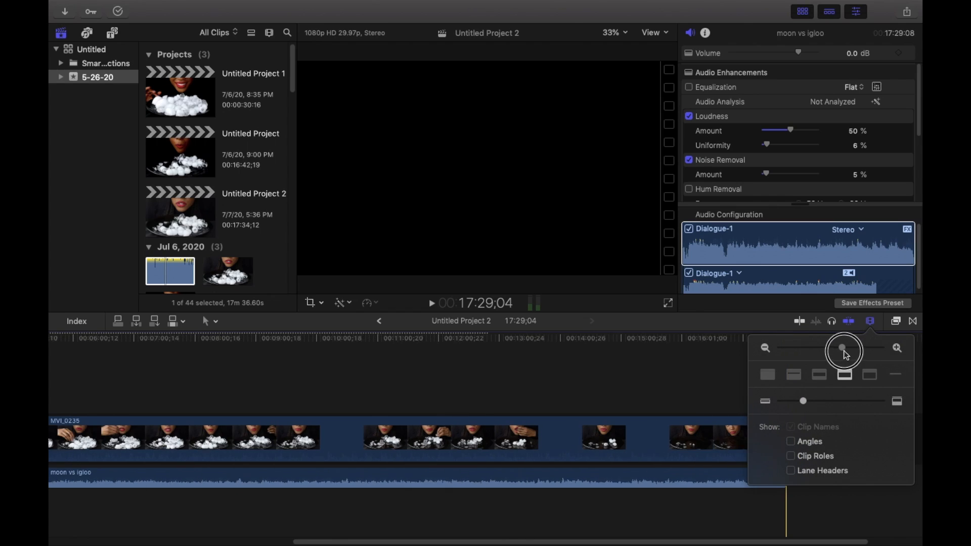
{"action": "left_click", "coordinate": [570, 540]}
{"action": "left_click_drag", "start_coordinate": [570, 540], "coordinate": [54, 538]}
{"action": "left_click", "coordinate": [111, 380]}
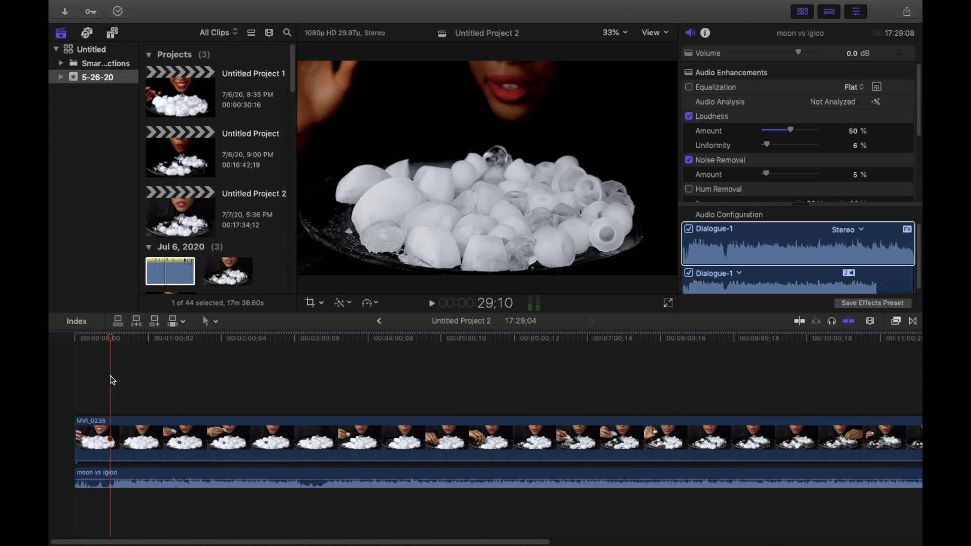
- Find the Soft Bar title among the installed titles and connect it above the MVI_0235 clip at about 43 seconds
{"action": "left_click", "coordinate": [112, 33]}
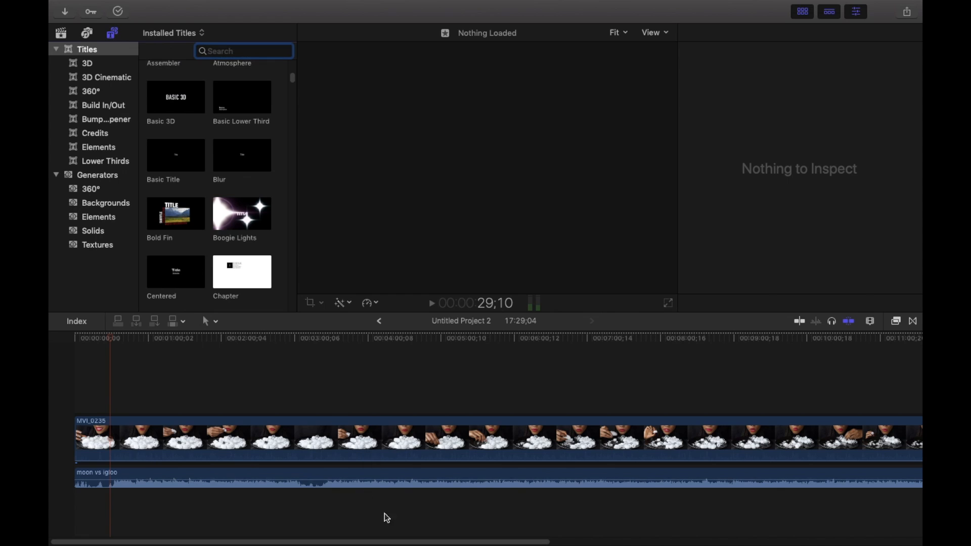
{"action": "key", "text": "Escape"}
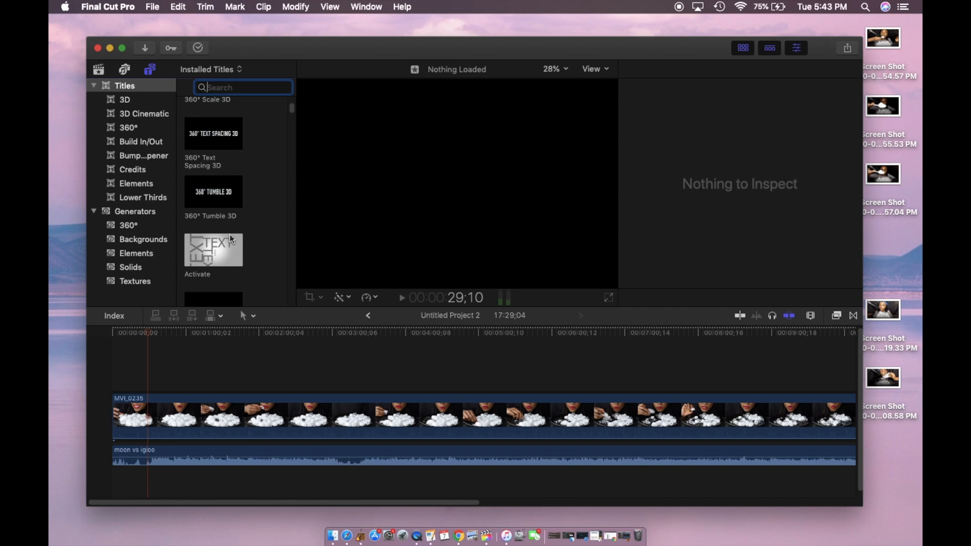
{"action": "scroll", "coordinate": [250, 237], "scroll_direction": "down", "scroll_amount": 2}
{"action": "scroll", "coordinate": [249, 238], "scroll_direction": "down", "scroll_amount": 10}
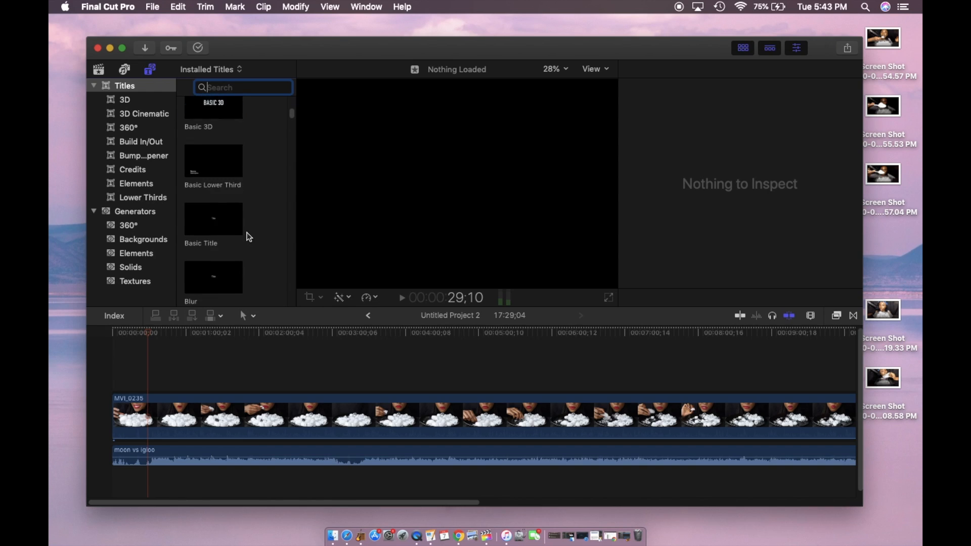
{"action": "scroll", "coordinate": [249, 237], "scroll_direction": "down", "scroll_amount": 8}
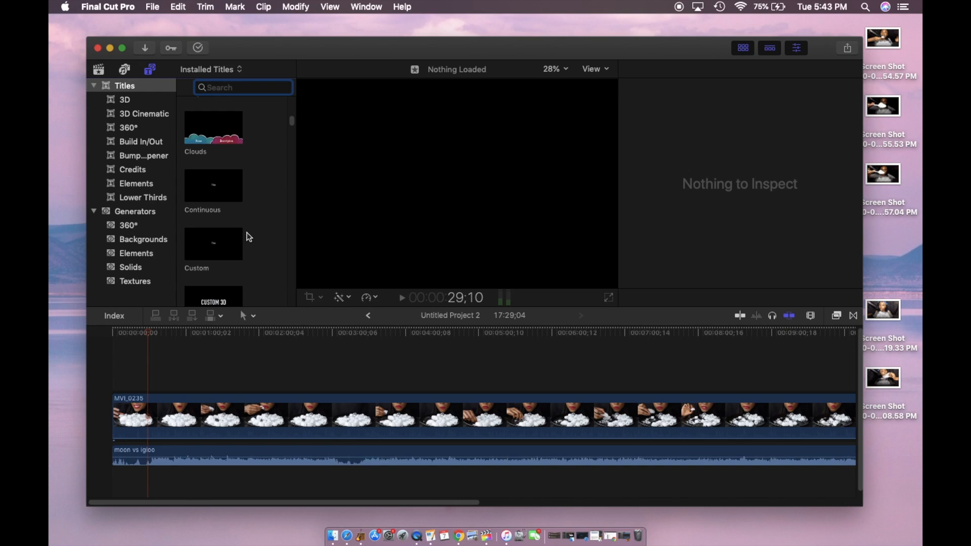
{"action": "scroll", "coordinate": [249, 237], "scroll_direction": "down", "scroll_amount": 8}
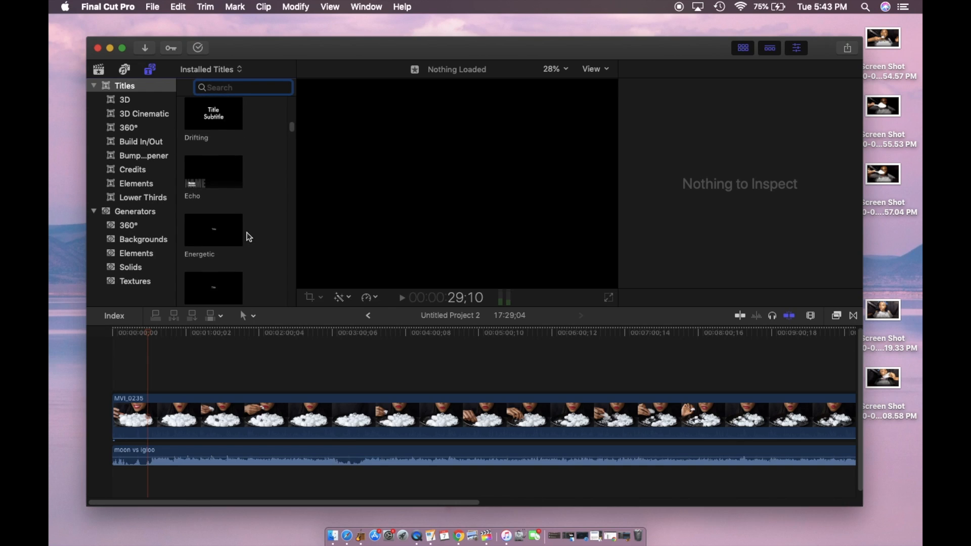
{"action": "scroll", "coordinate": [249, 237], "scroll_direction": "down", "scroll_amount": 6}
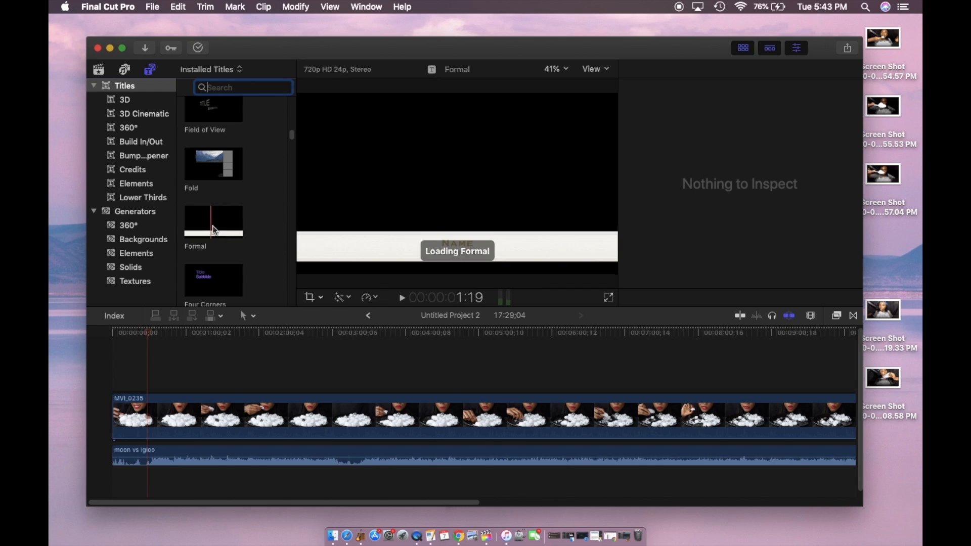
{"action": "scroll", "coordinate": [242, 248], "scroll_direction": "down", "scroll_amount": 15}
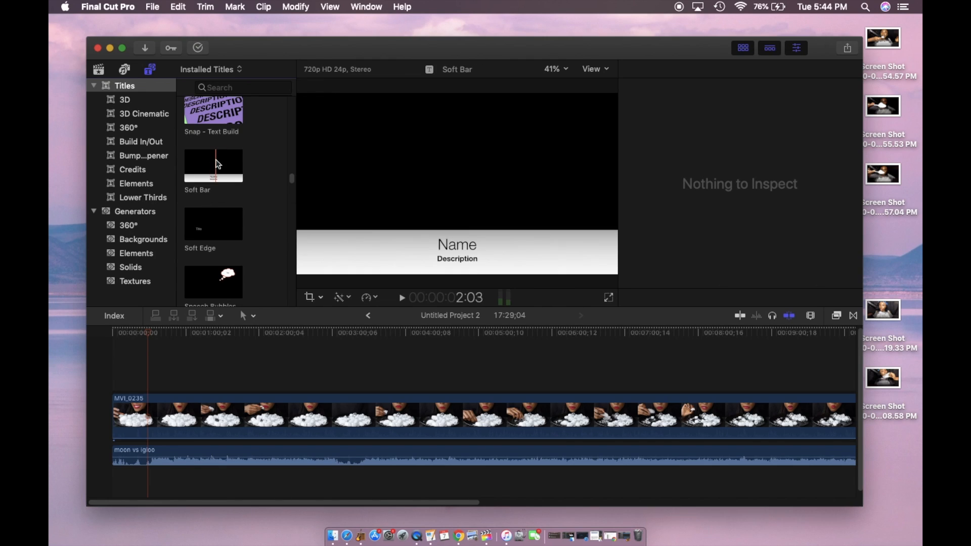
{"action": "left_click_drag", "start_coordinate": [218, 164], "coordinate": [169, 346]}
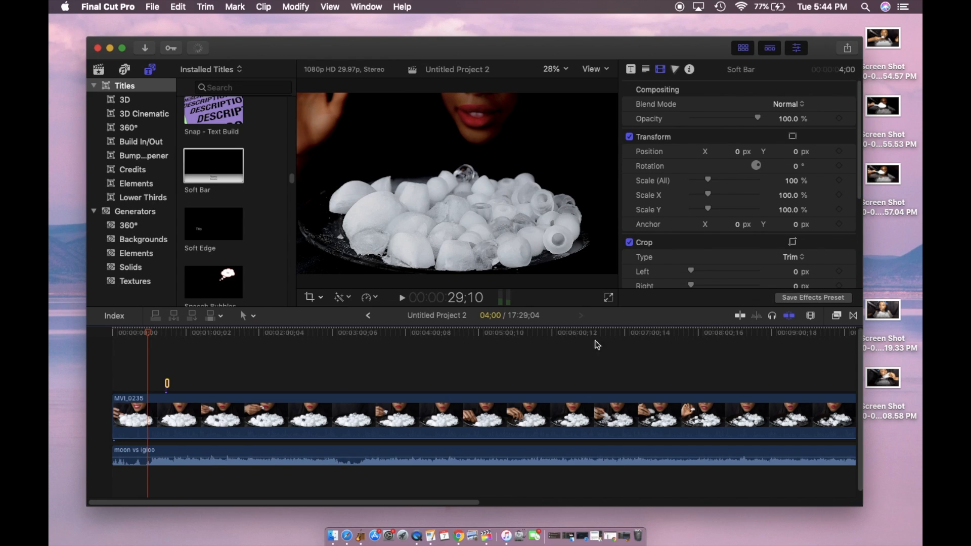
- Zoom in on the Soft Bar title in the timeline and extend its end to a duration of 11;20
{"action": "left_click", "coordinate": [811, 316]}
{"action": "mouse_move", "coordinate": [837, 344]}
{"action": "left_mouse_down"}
{"action": "mouse_move", "coordinate": [853, 351]}
{"action": "mouse_move", "coordinate": [849, 343]}
{"action": "left_mouse_up"}
{"action": "left_click", "coordinate": [285, 396]}
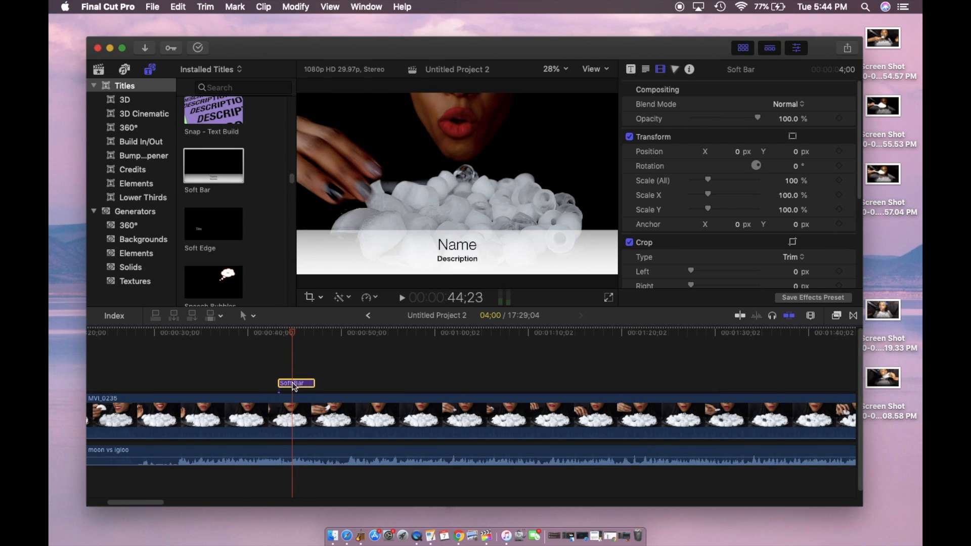
{"action": "left_click_drag", "start_coordinate": [314, 383], "coordinate": [384, 383]}
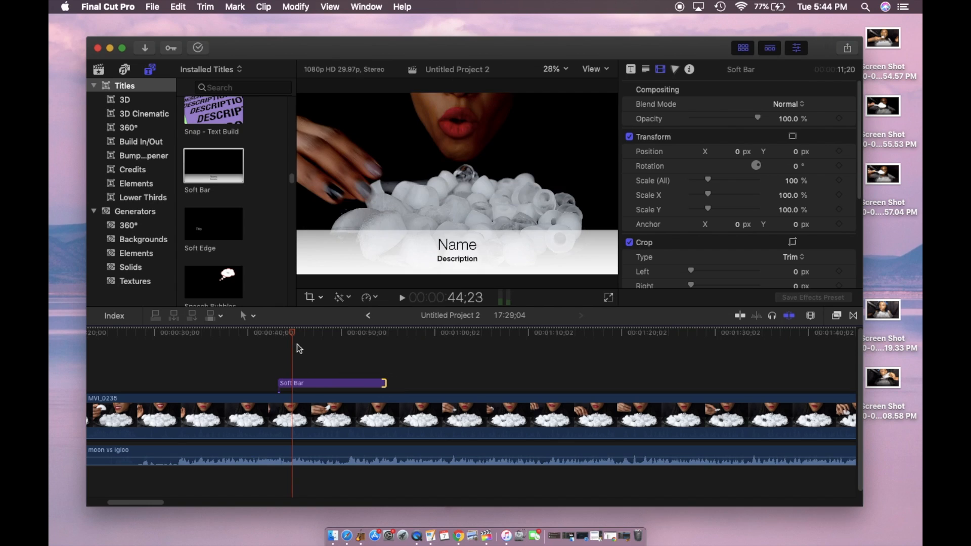
- Set the Soft Bar title's background color to Black in its published parameters
{"action": "left_click", "coordinate": [318, 383]}
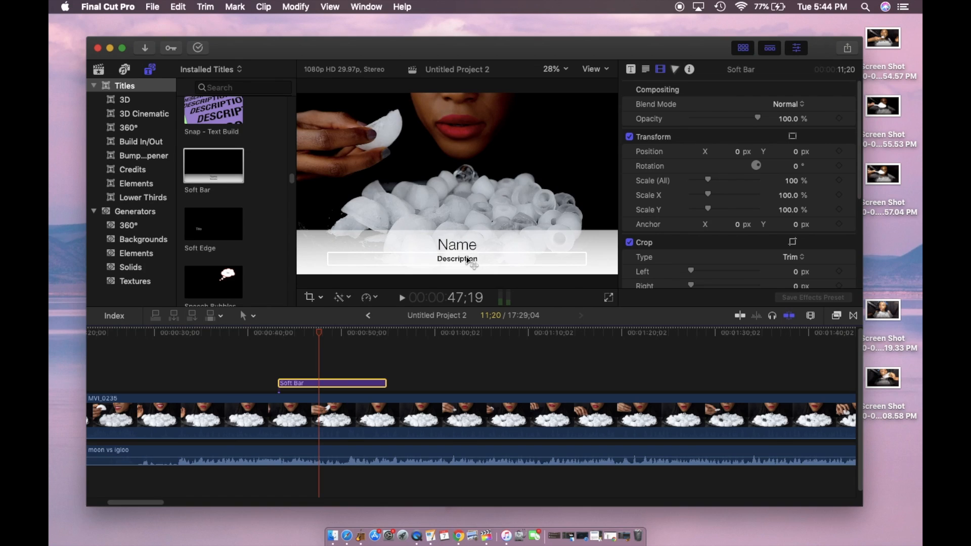
{"action": "left_click", "coordinate": [554, 266]}
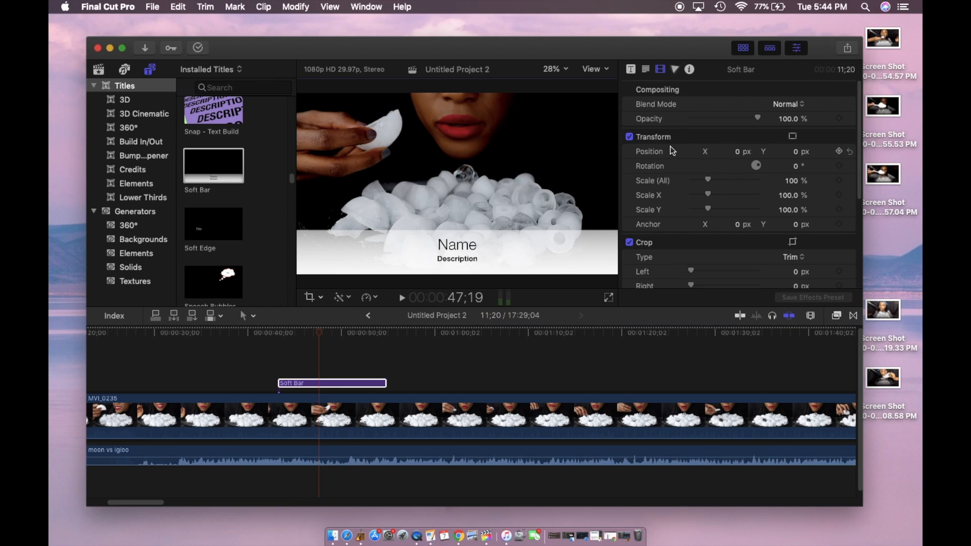
{"action": "left_click", "coordinate": [355, 383]}
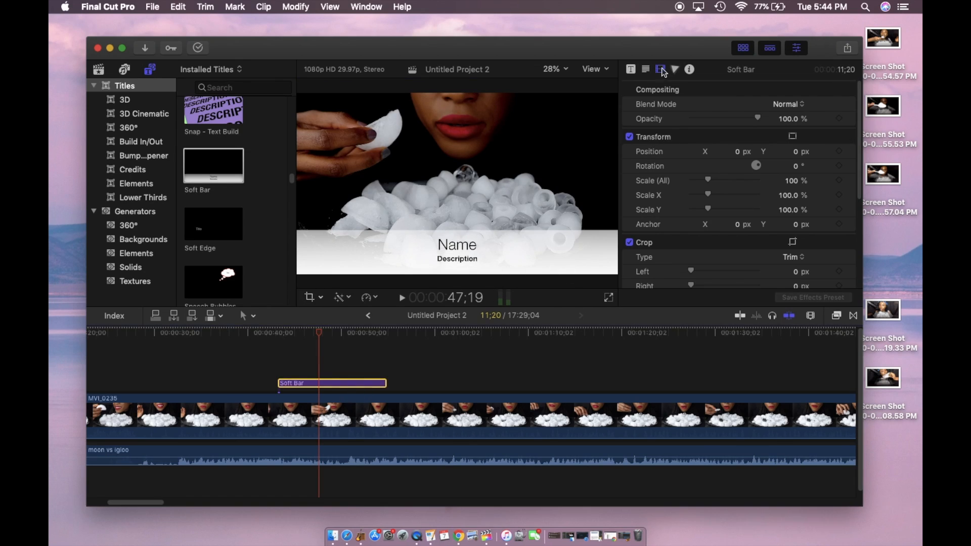
{"action": "left_click", "coordinate": [631, 70]}
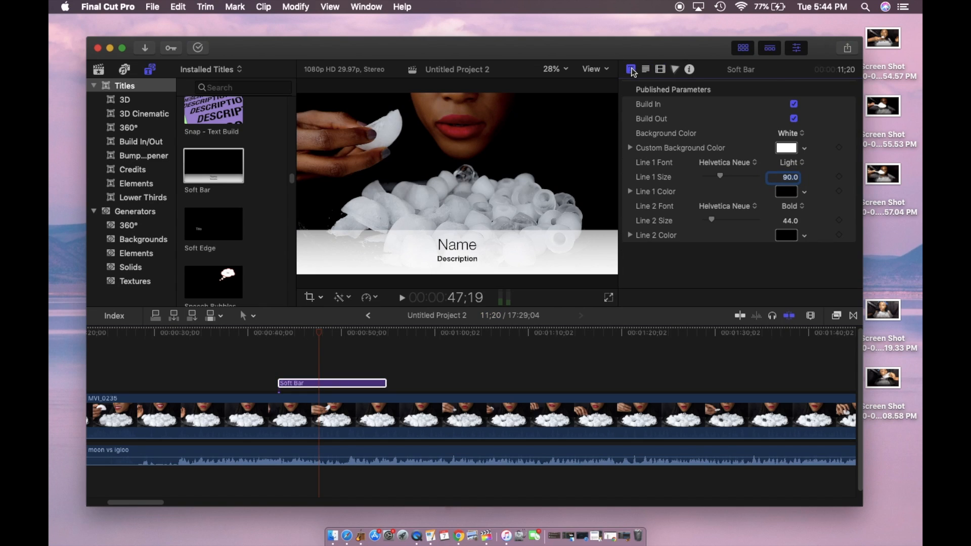
{"action": "left_click", "coordinate": [801, 133]}
{"action": "left_click", "coordinate": [791, 144]}
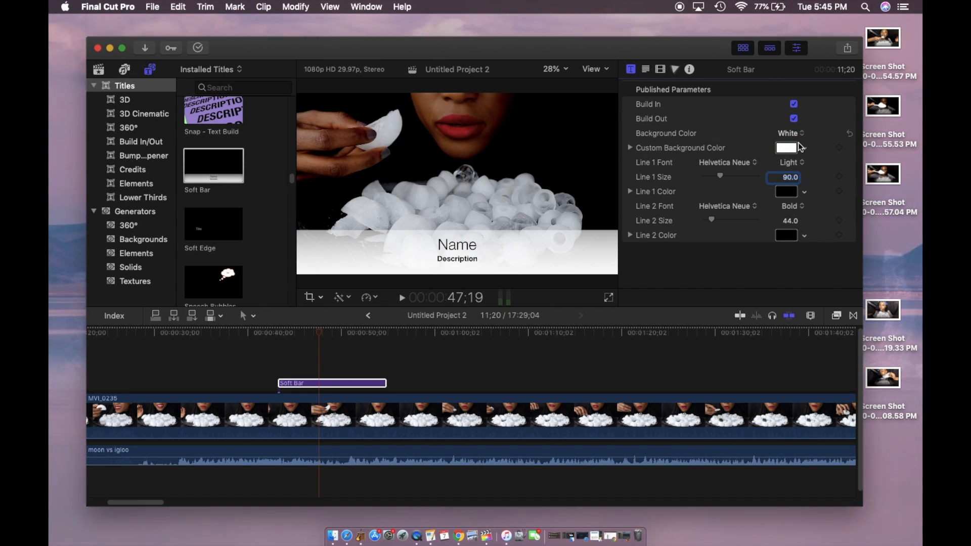
- Move the title's Name line up over the ice pile and delete its text
{"action": "left_click_drag", "start_coordinate": [459, 246], "coordinate": [483, 217]}
{"action": "double_click", "coordinate": [484, 213]}
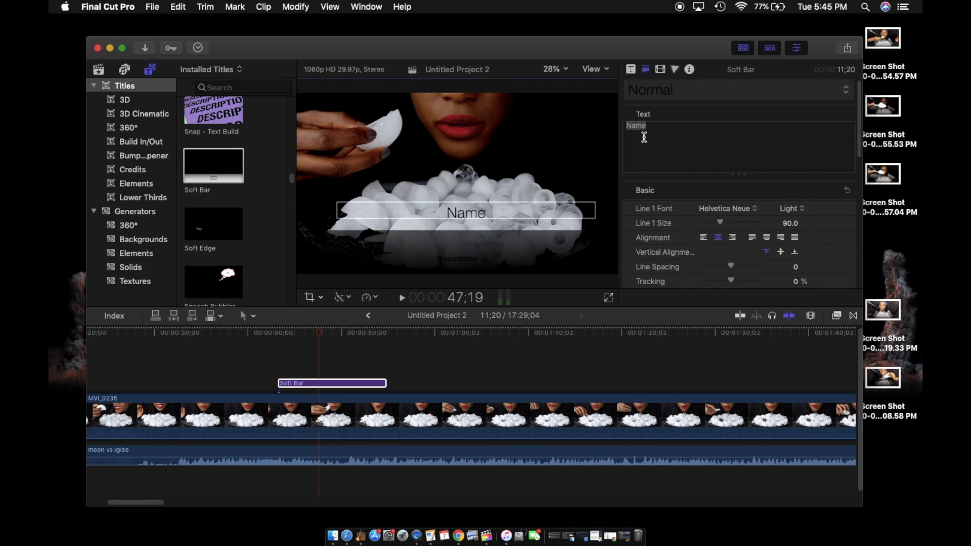
{"action": "left_click_drag", "start_coordinate": [646, 126], "coordinate": [604, 137]}
{"action": "key", "text": "BackSpace"}
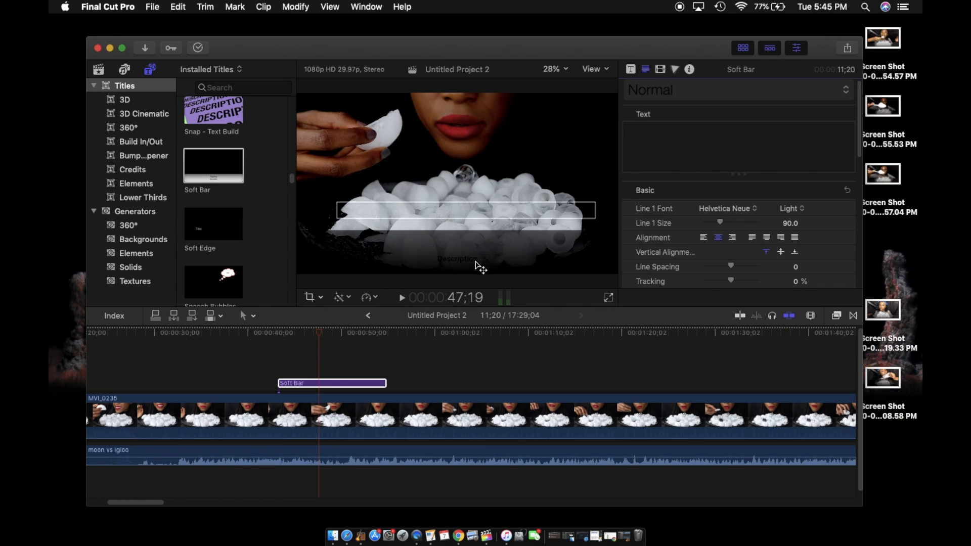
- Select the title's Description line and change the Line 2 color to white
{"action": "left_click", "coordinate": [478, 263]}
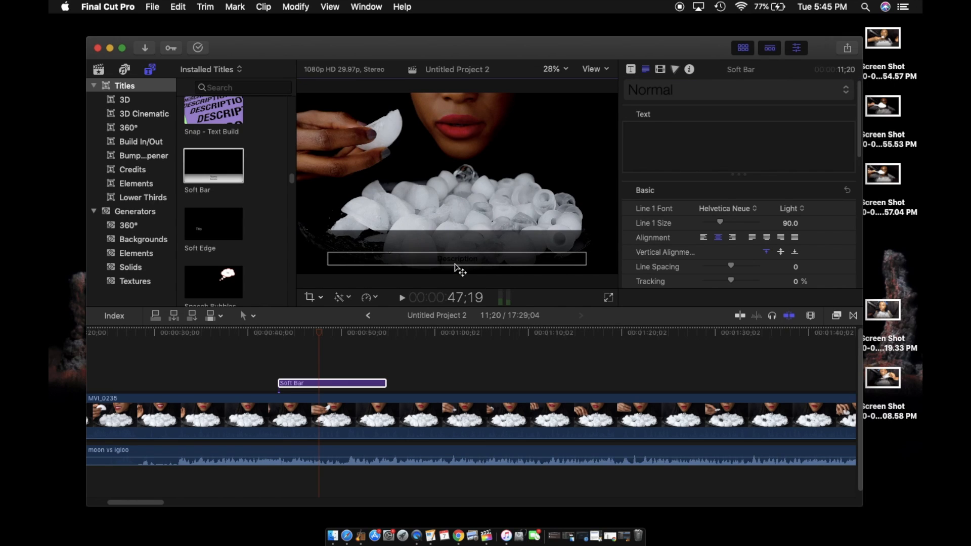
{"action": "left_click", "coordinate": [454, 264]}
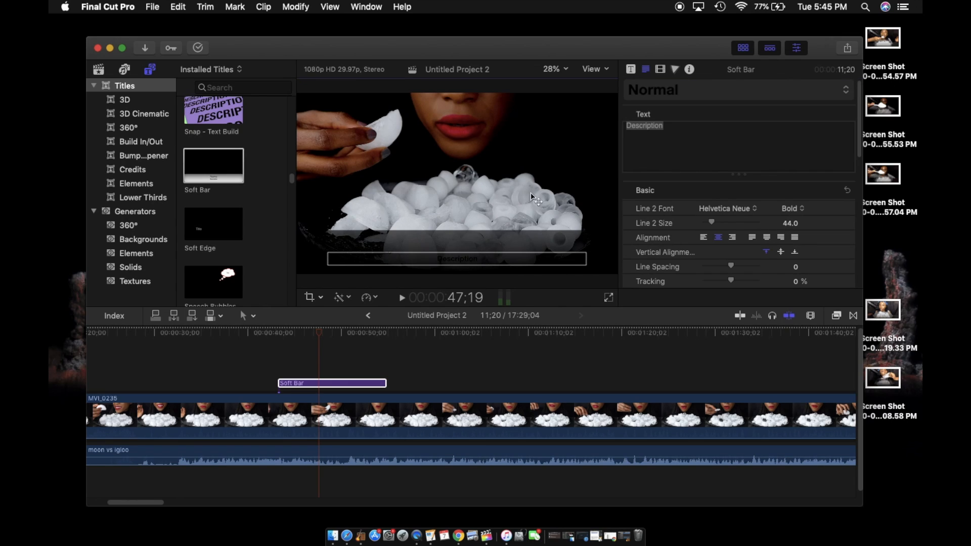
{"action": "left_click", "coordinate": [632, 71]}
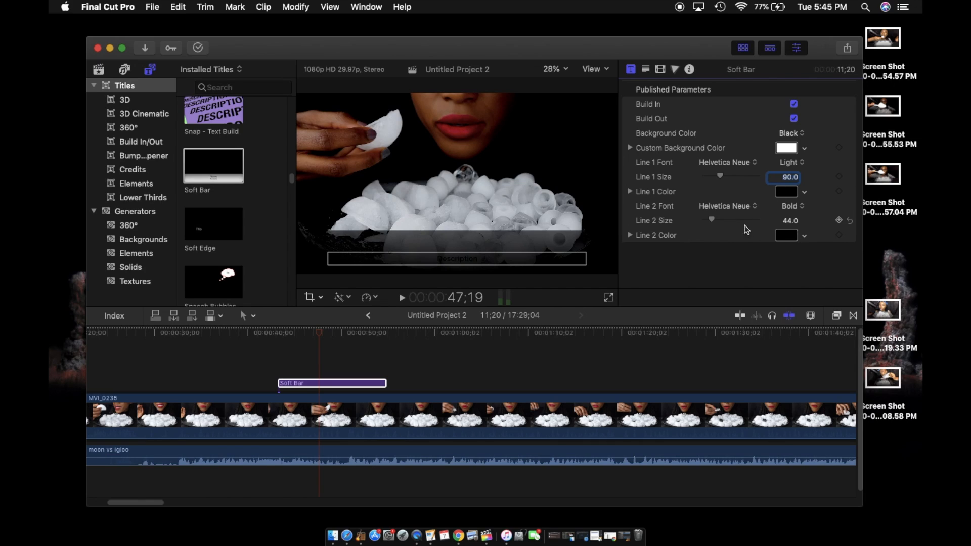
{"action": "left_click", "coordinate": [804, 241]}
{"action": "left_click", "coordinate": [781, 234]}
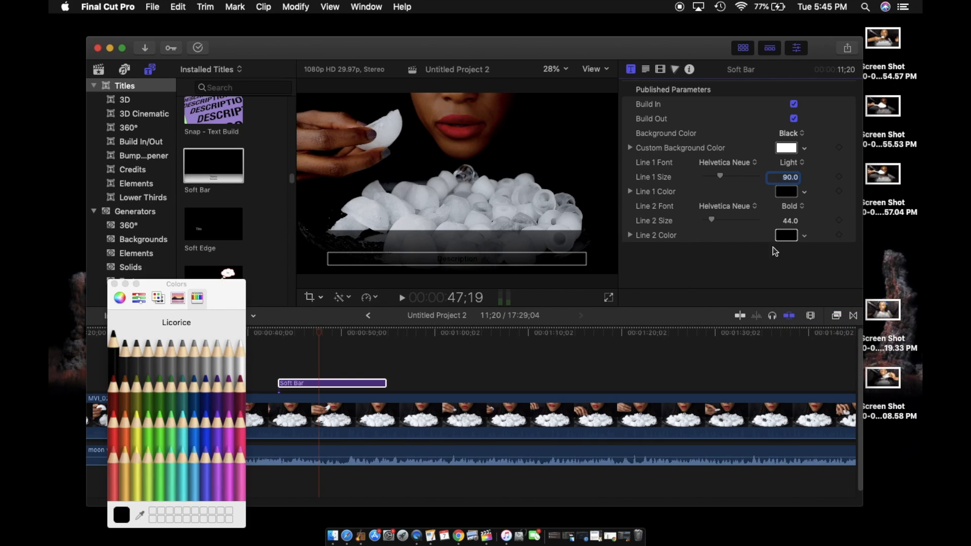
{"action": "left_click", "coordinate": [114, 284]}
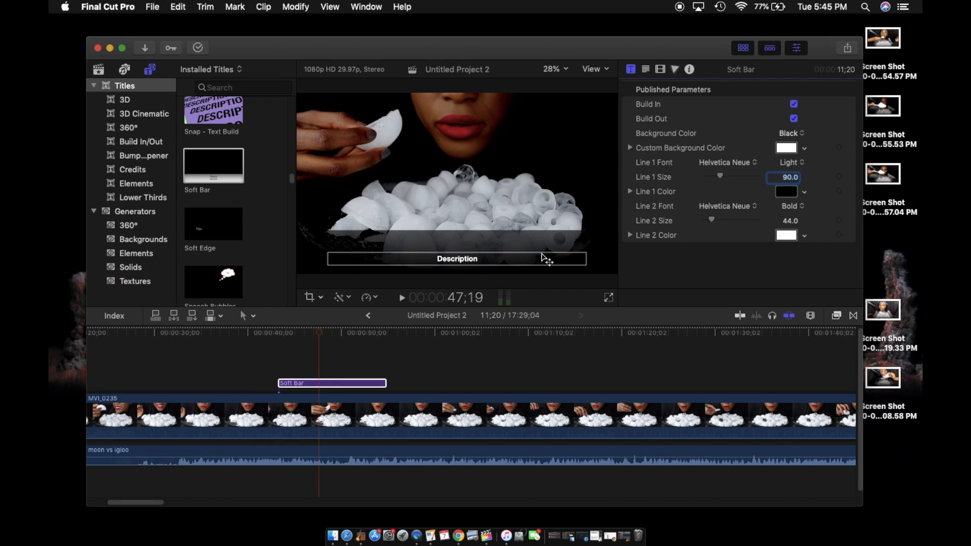
- Crop the Soft Bar title from the top by 977 px using the Trim crop type
{"action": "left_click", "coordinate": [496, 241]}
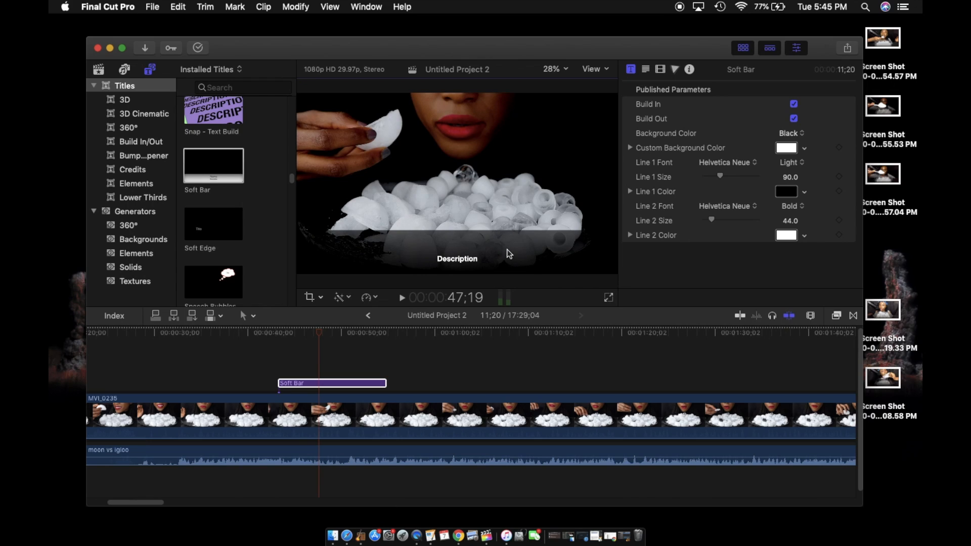
{"action": "left_click", "coordinate": [660, 70]}
{"action": "scroll", "coordinate": [708, 242], "scroll_direction": "down", "scroll_amount": 6}
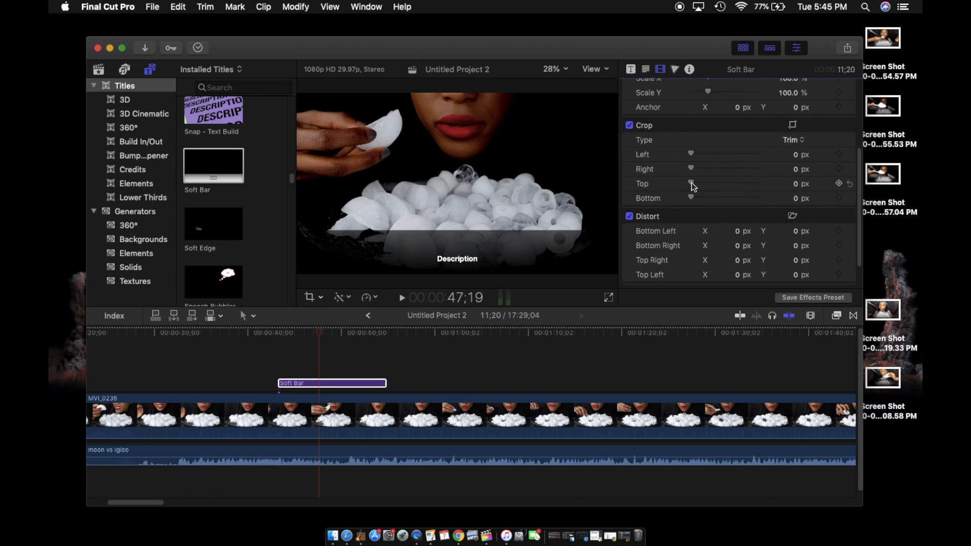
{"action": "left_click_drag", "start_coordinate": [692, 187], "coordinate": [753, 197]}
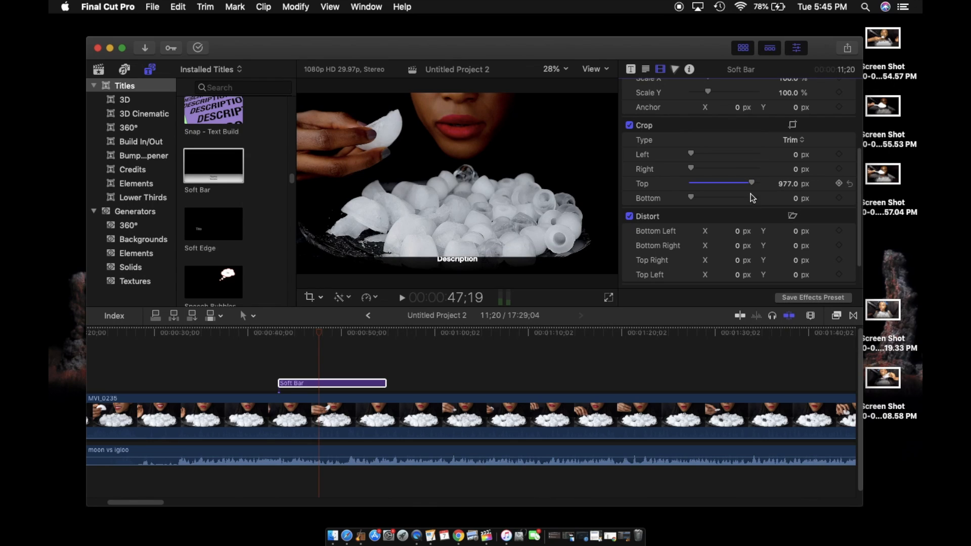
- Lower the Description line into the black bar and widen its text box on both sides to nearly the full frame width
{"action": "left_click_drag", "start_coordinate": [470, 262], "coordinate": [470, 268]}
{"action": "double_click", "coordinate": [351, 264]}
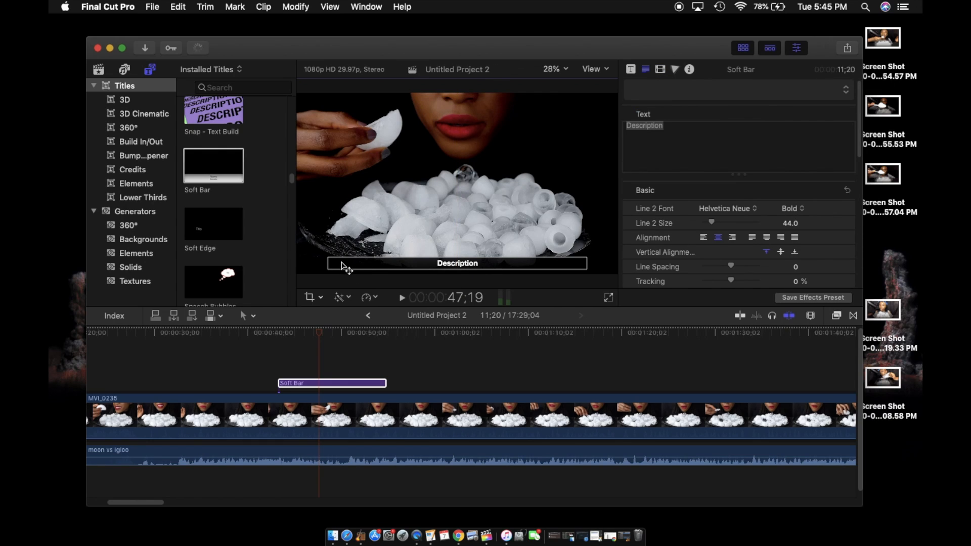
{"action": "left_click_drag", "start_coordinate": [327, 264], "coordinate": [301, 269]}
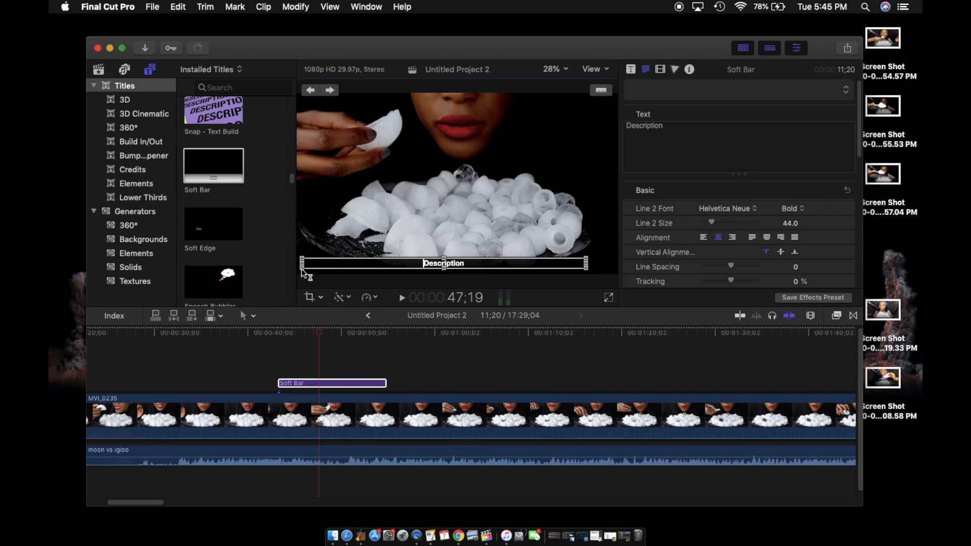
{"action": "left_click_drag", "start_coordinate": [587, 264], "coordinate": [611, 265]}
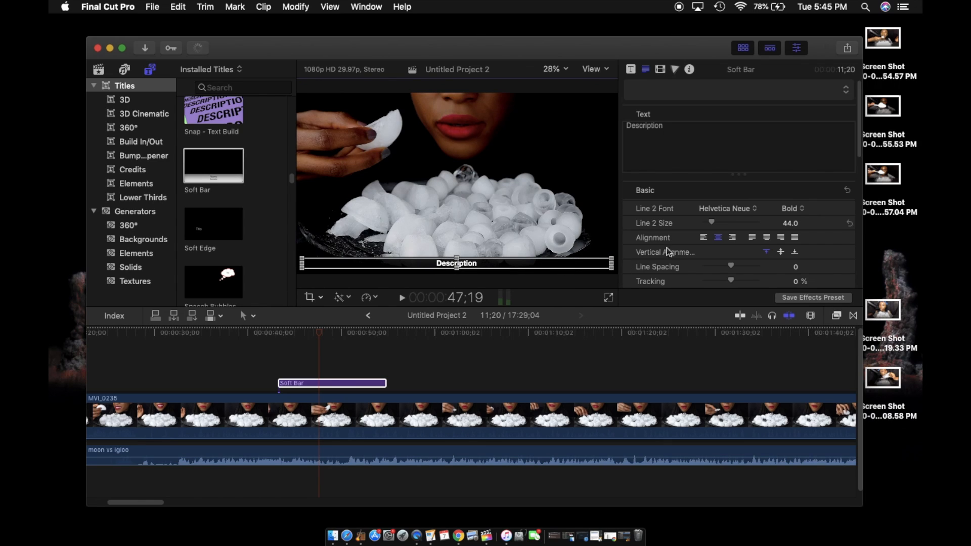
- Keep the Description line centered and set its Helvetica Neue typeface to Medium
{"action": "left_click", "coordinate": [718, 239]}
{"action": "left_click", "coordinate": [791, 209]}
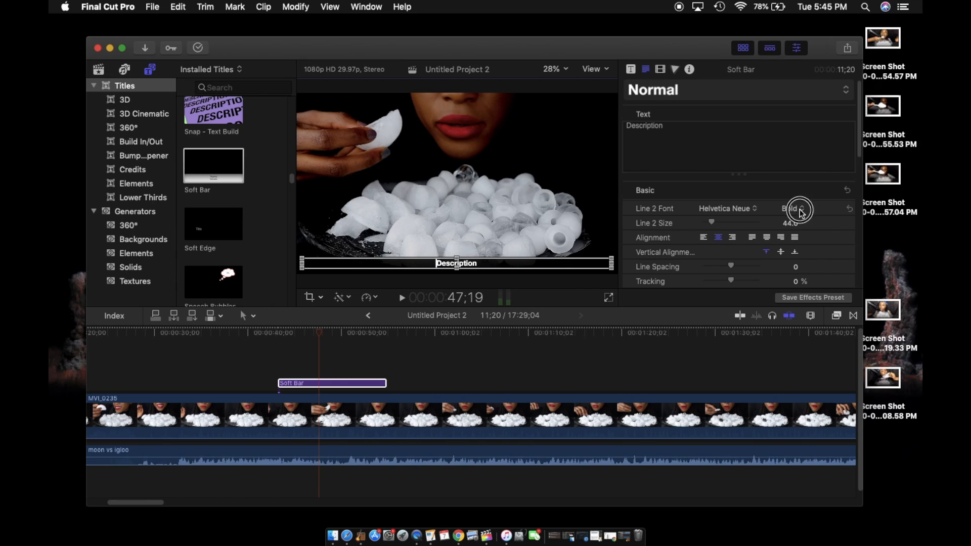
{"action": "left_click", "coordinate": [804, 183]}
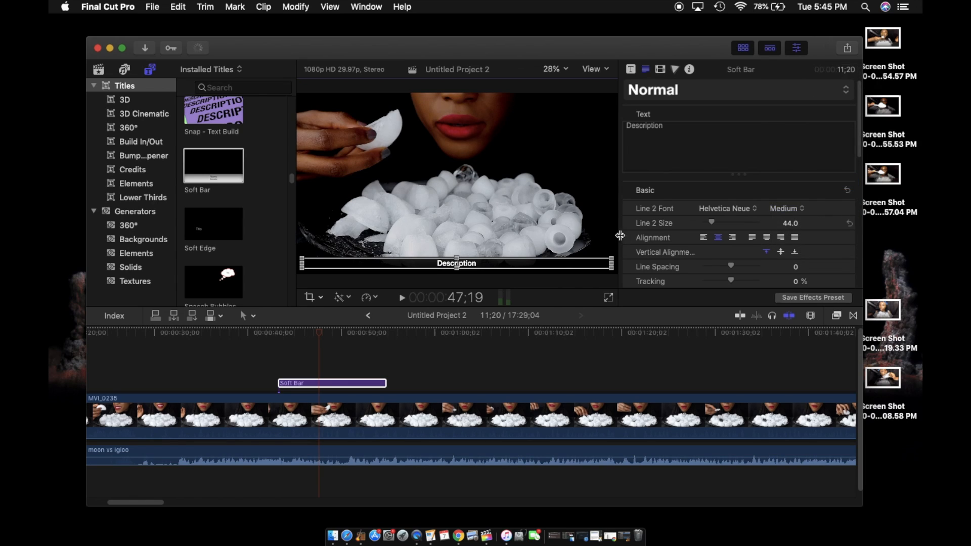
{"action": "double_click", "coordinate": [488, 264]}
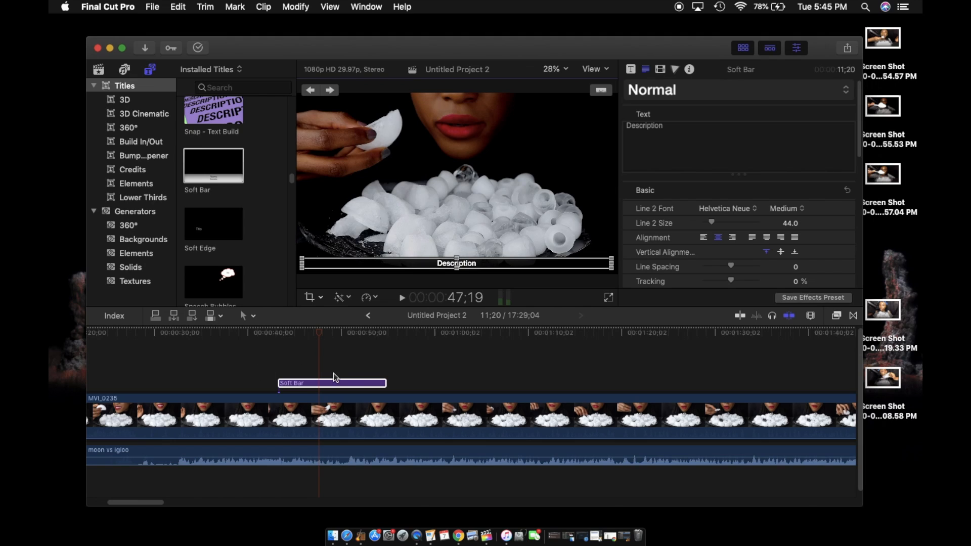
- Select the Soft Bar title in the timeline and turn off both its Build In and Build Out animations
{"action": "left_click", "coordinate": [324, 345]}
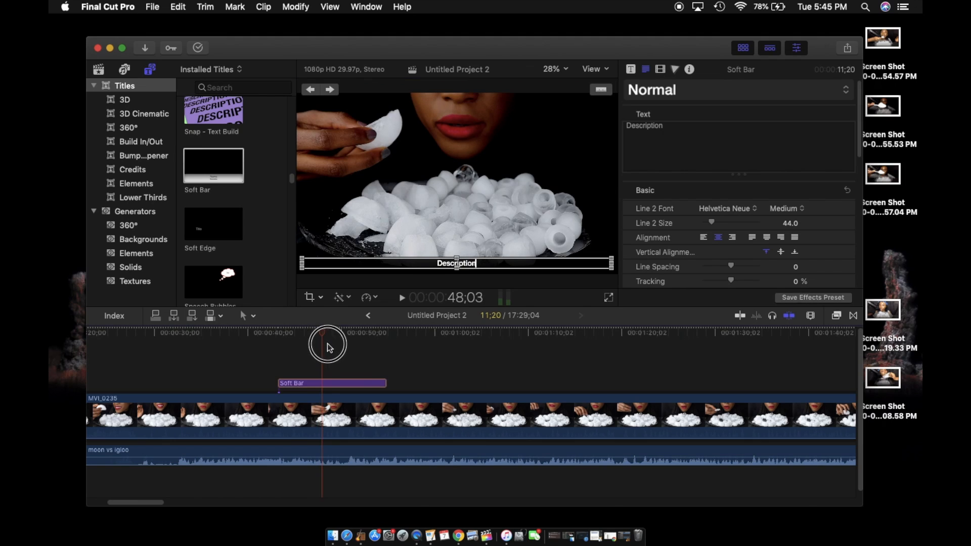
{"action": "left_click", "coordinate": [427, 351]}
{"action": "left_click", "coordinate": [348, 382]}
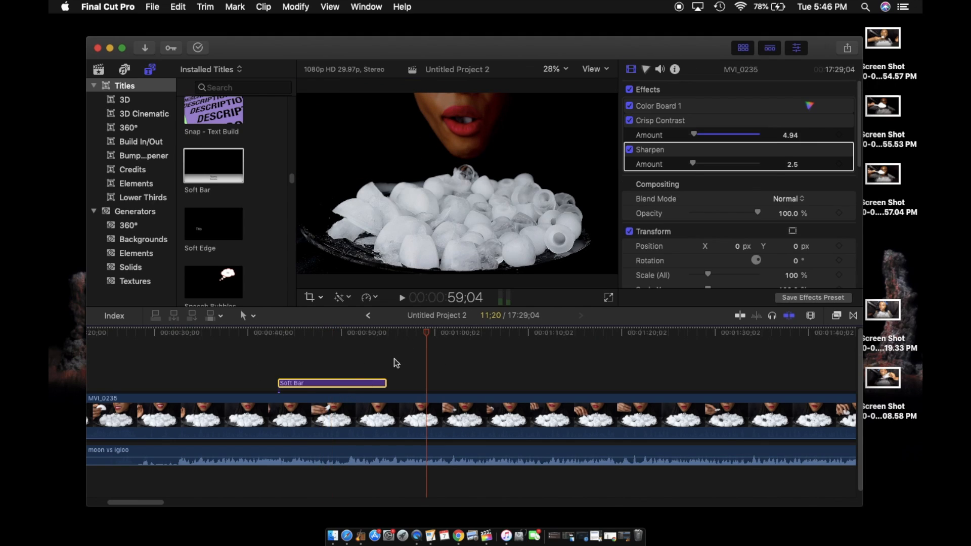
{"action": "left_click", "coordinate": [355, 383]}
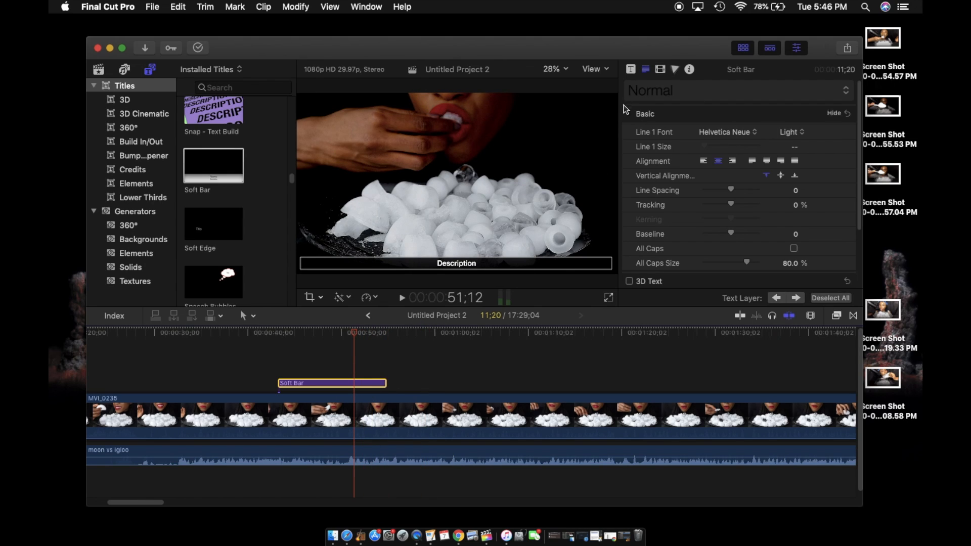
{"action": "left_click", "coordinate": [633, 69]}
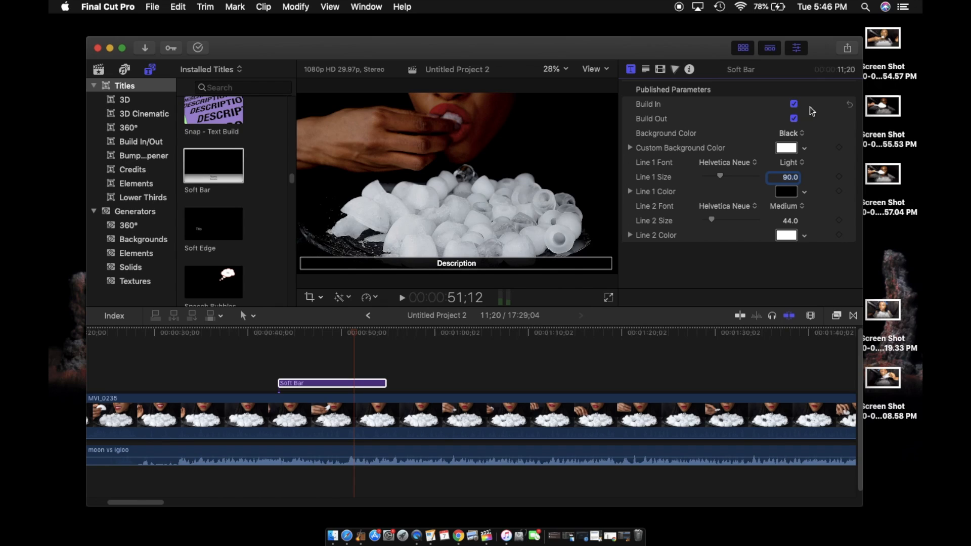
{"action": "left_click", "coordinate": [793, 104]}
{"action": "left_click", "coordinate": [794, 118]}
- Check the Soft Bar title's opacity setting and preview the frames near its start and past its end
{"action": "left_click", "coordinate": [660, 69]}
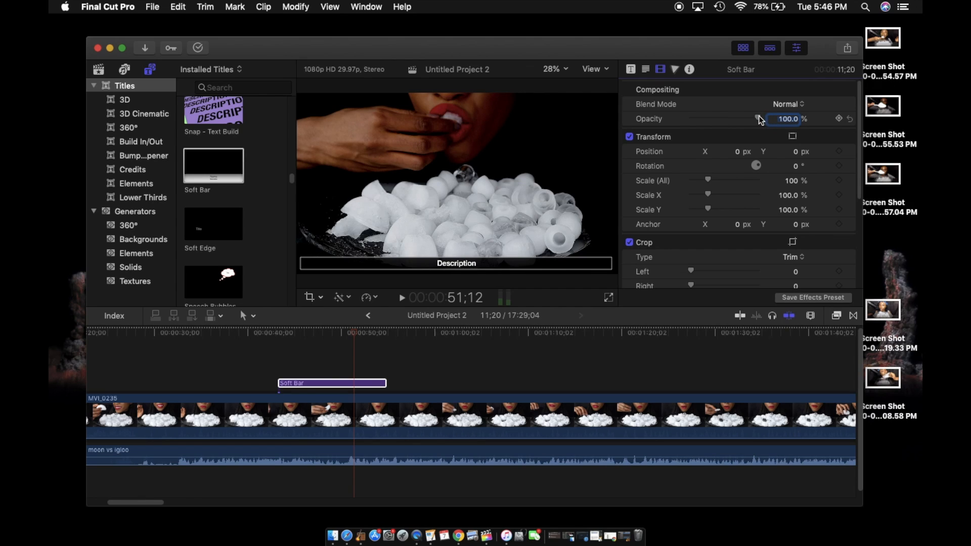
{"action": "mouse_move", "coordinate": [760, 120]}
{"action": "left_mouse_down"}
{"action": "mouse_move", "coordinate": [721, 126]}
{"action": "mouse_move", "coordinate": [760, 122]}
{"action": "left_mouse_up"}
{"action": "left_click", "coordinate": [284, 382]}
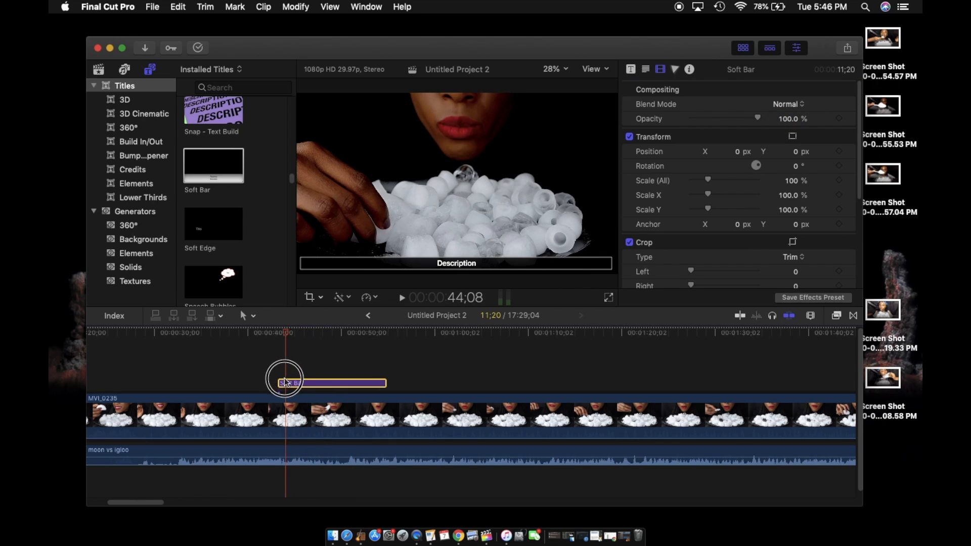
{"action": "left_click_drag", "start_coordinate": [285, 379], "coordinate": [428, 409]}
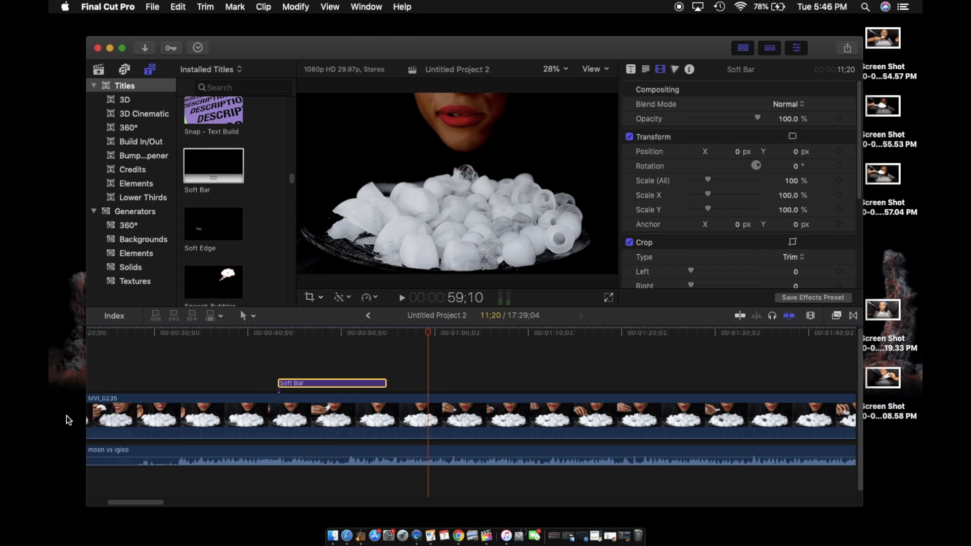
- Expand the editing window to full screen
{"action": "left_click", "coordinate": [256, 503]}
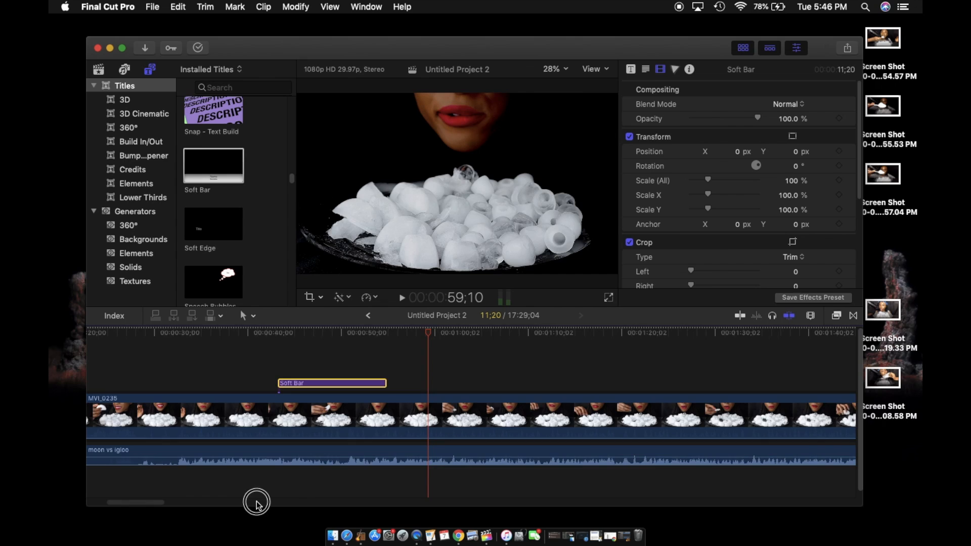
{"action": "left_click", "coordinate": [213, 507]}
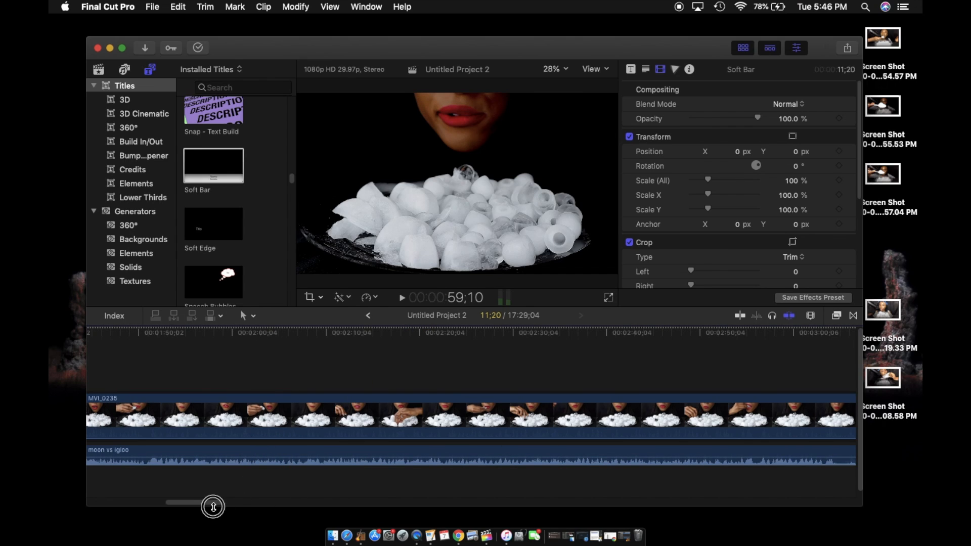
{"action": "left_click_drag", "start_coordinate": [213, 507], "coordinate": [200, 503]}
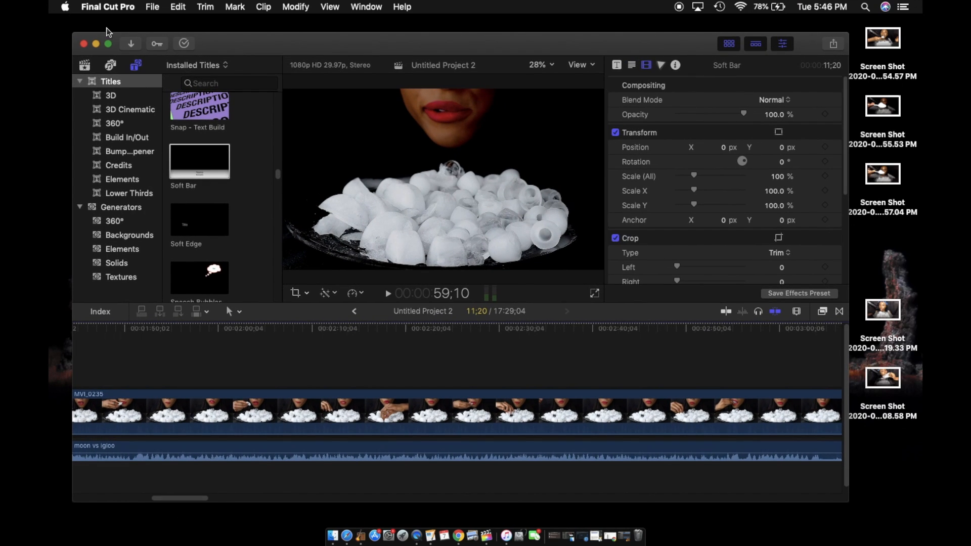
{"action": "left_click", "coordinate": [108, 44]}
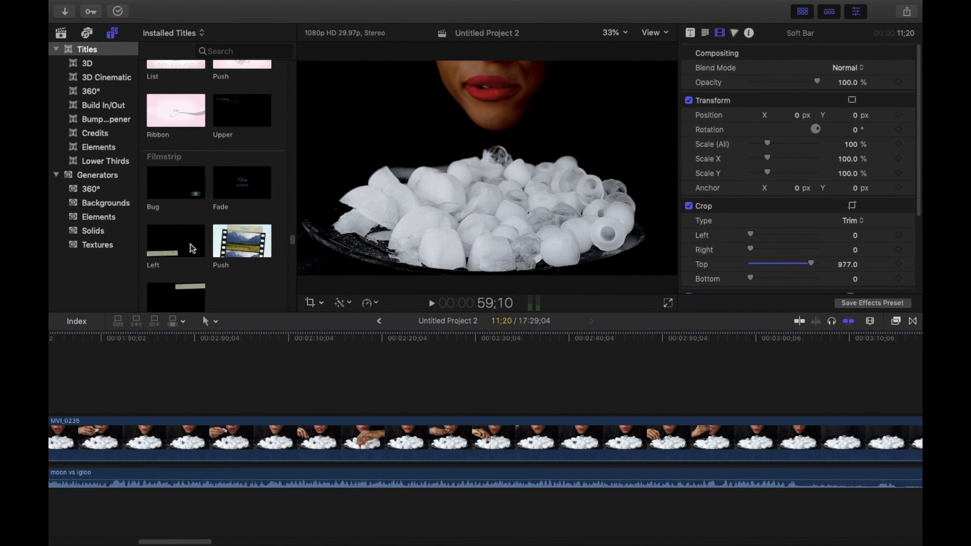
- Combine the MVI_0235 and moon vs igloo clips into a compound clip named Untitled Project 2 Clip in the 5-26-20 event
{"action": "left_click_drag", "start_coordinate": [199, 541], "coordinate": [112, 541]}
{"action": "left_click_drag", "start_coordinate": [387, 521], "coordinate": [353, 446]}
{"action": "right_click", "coordinate": [357, 452]}
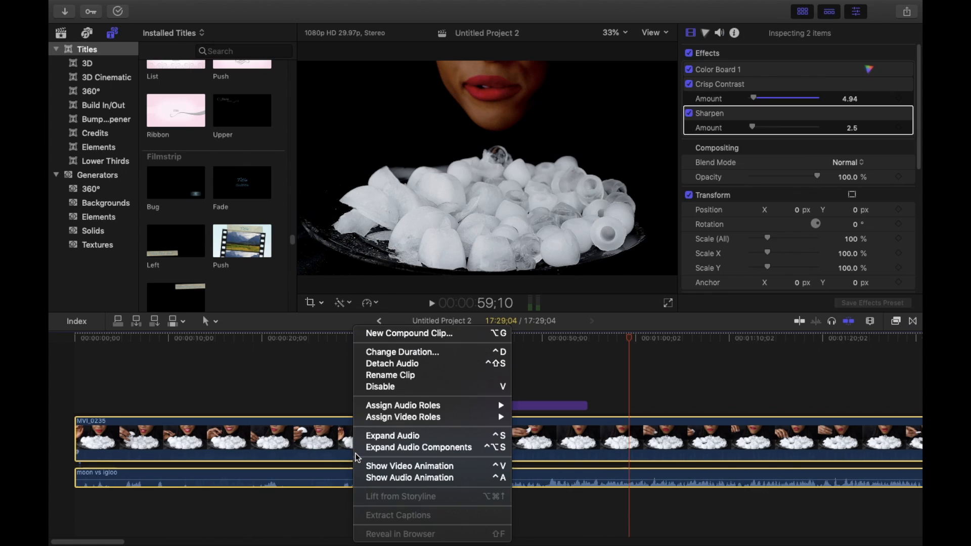
{"action": "left_click", "coordinate": [431, 344]}
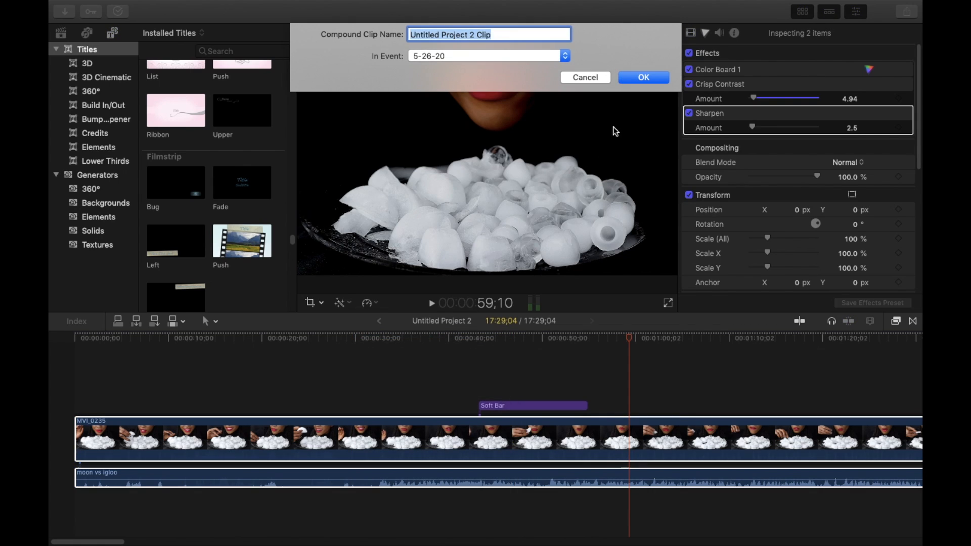
{"action": "left_click", "coordinate": [642, 79]}
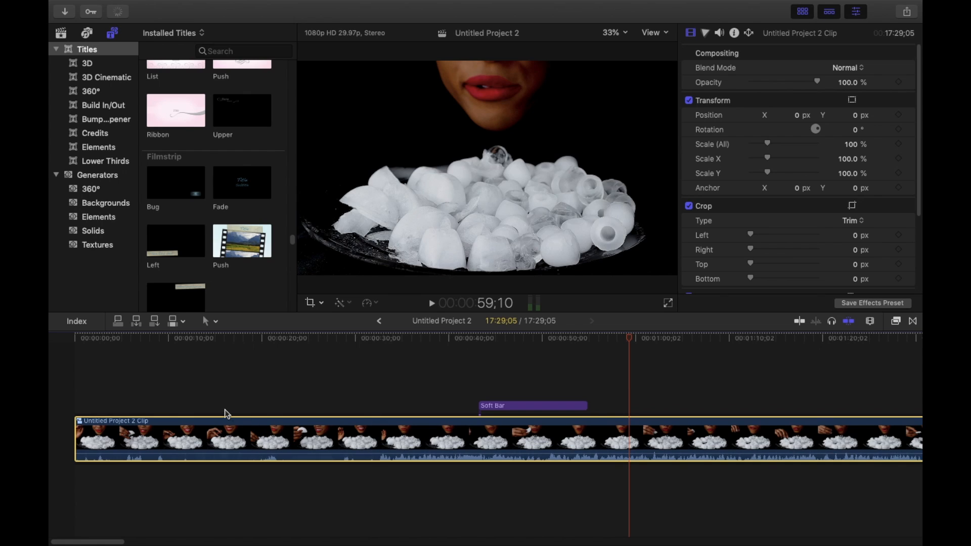
- Split the compound clip at 30;23
{"action": "left_click", "coordinate": [226, 391]}
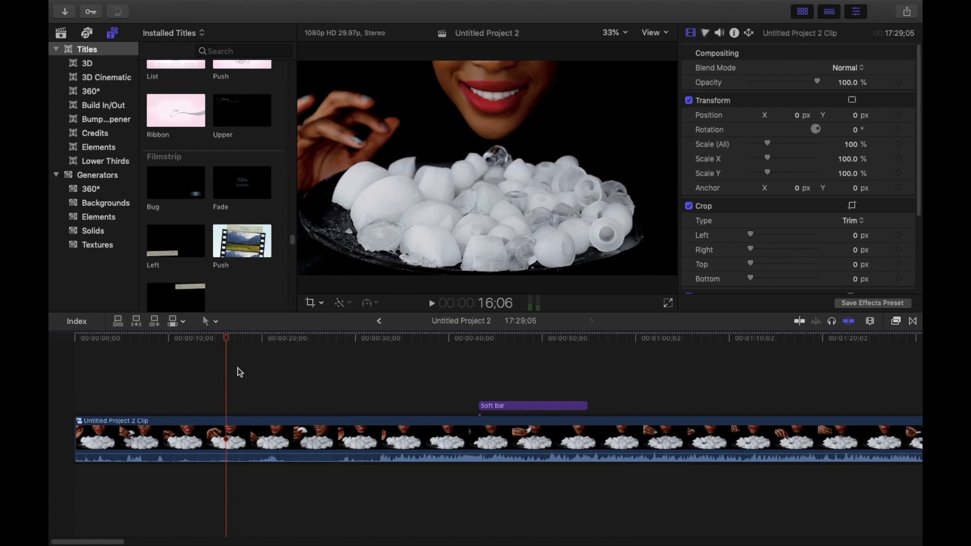
{"action": "left_click_drag", "start_coordinate": [223, 340], "coordinate": [363, 451]}
{"action": "left_click", "coordinate": [362, 443]}
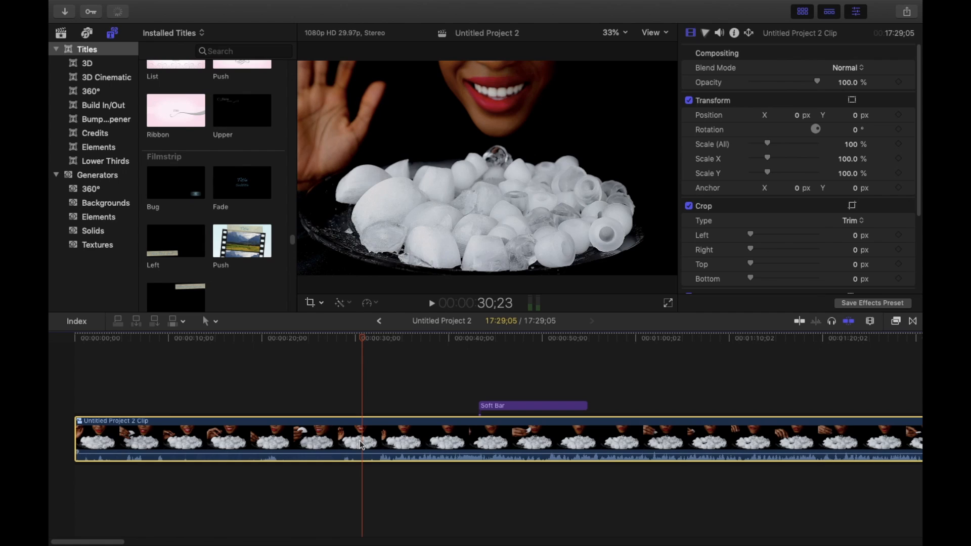
{"action": "key", "text": "super+b"}
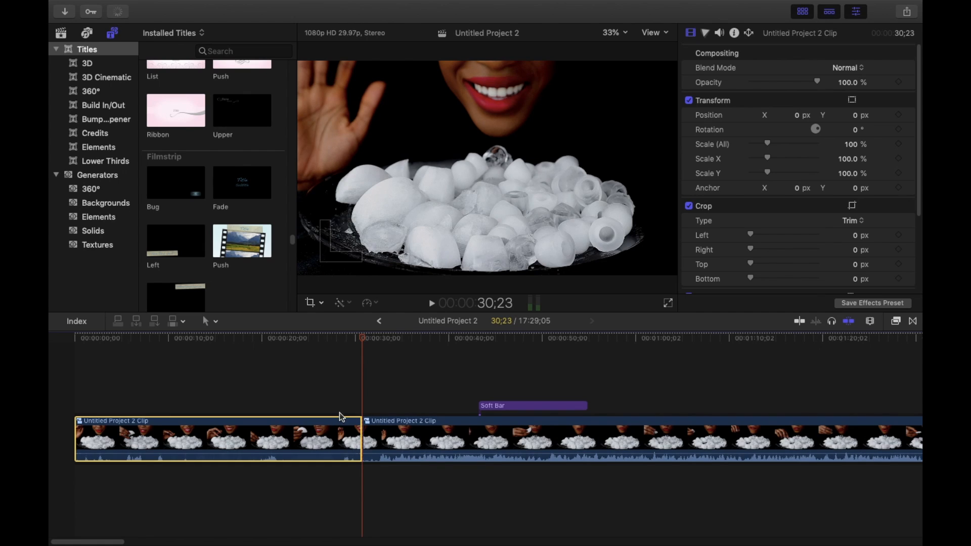
{"action": "left_click_drag", "start_coordinate": [169, 433], "coordinate": [150, 434]}
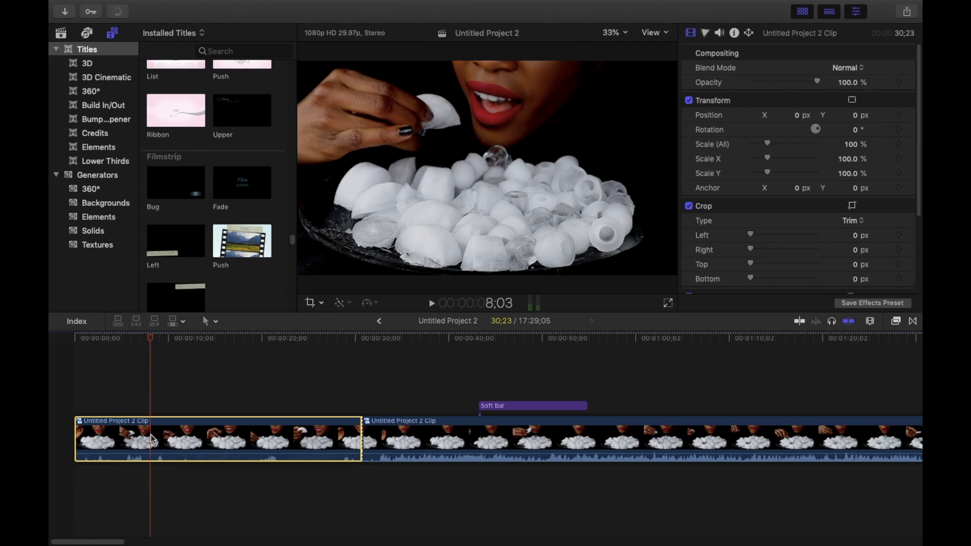
{"action": "left_click", "coordinate": [905, 16]}
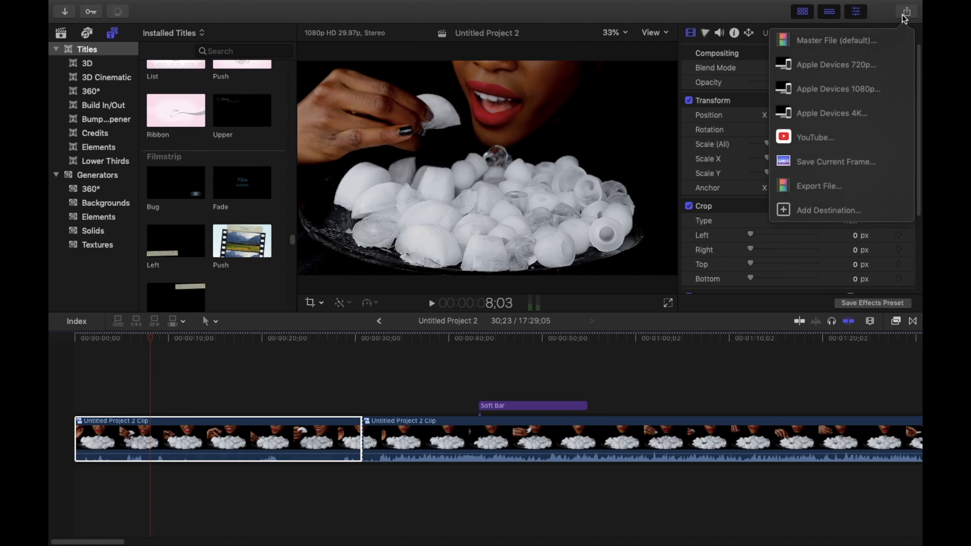
{"action": "left_click", "coordinate": [833, 162]}
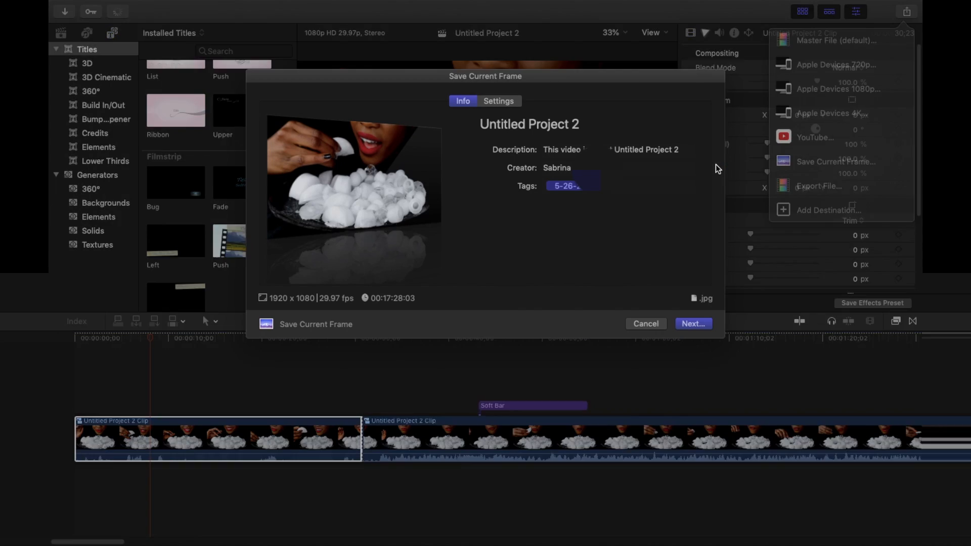
{"action": "left_click", "coordinate": [630, 150]}
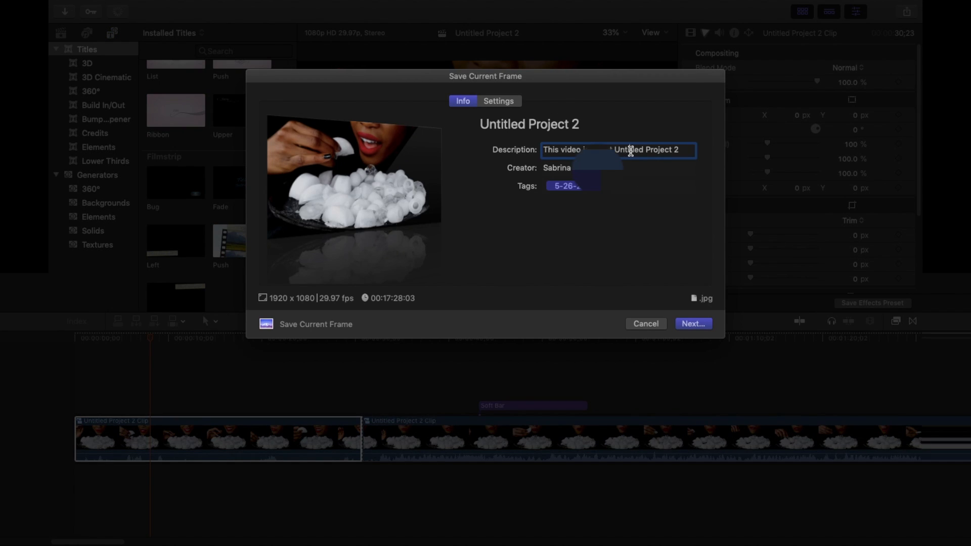
{"action": "key", "text": "Tab"}
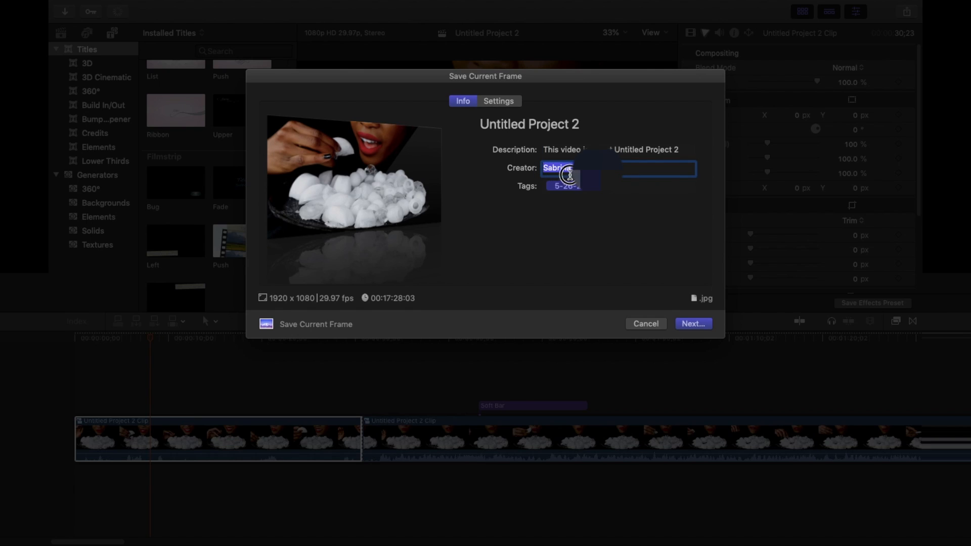
{"action": "key", "text": "BackSpace"}
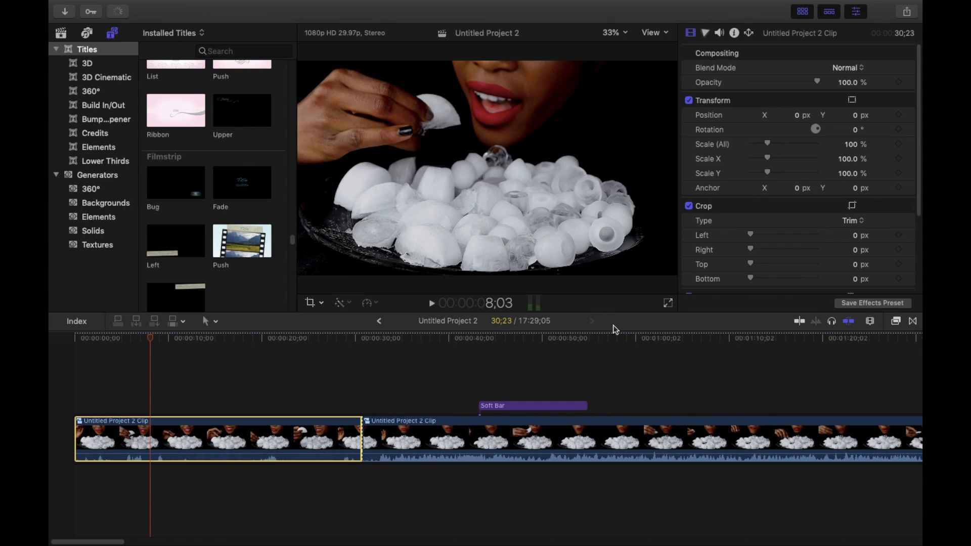
{"action": "left_click", "coordinate": [645, 323]}
- Delete the opening segment of the compound clip before the 30;23 cut, and select the Soft Bar title to preview it at 15;11
{"action": "left_click_drag", "start_coordinate": [148, 340], "coordinate": [271, 425]}
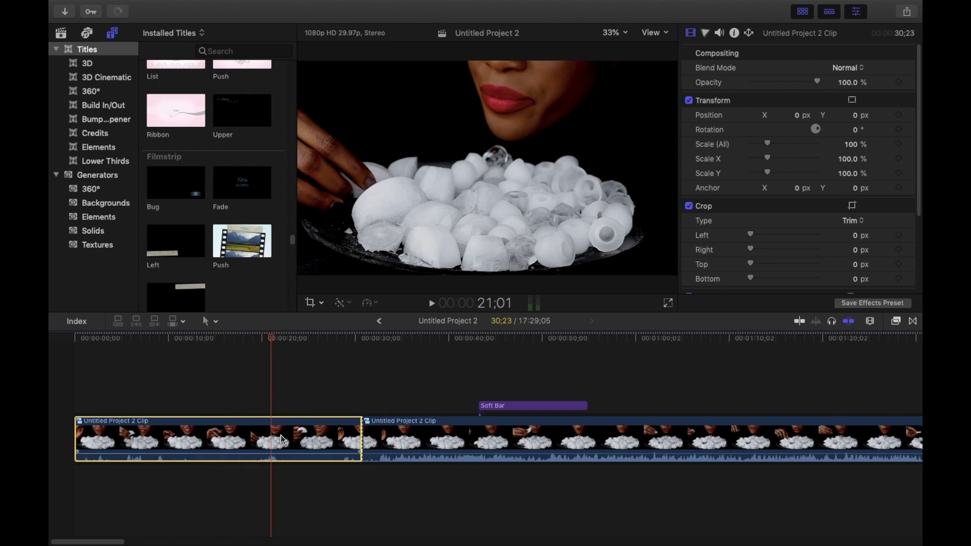
{"action": "key", "text": "Delete"}
{"action": "left_click_drag", "start_coordinate": [75, 337], "coordinate": [218, 406]}
{"action": "left_click", "coordinate": [236, 405]}
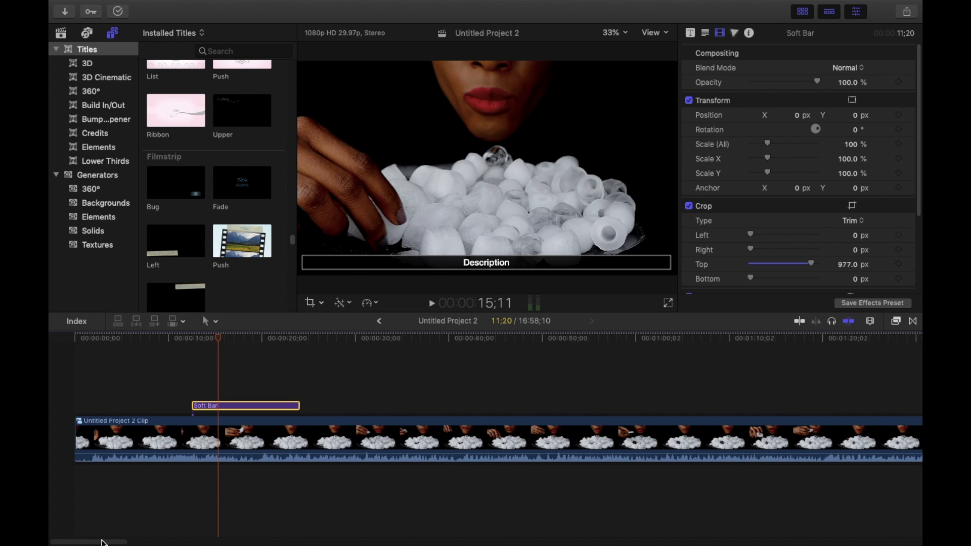
- Examine the final minutes of the compound clip, checking the frames around 12:54;22 and 16:35;10, and leave full screen
{"action": "left_click_drag", "start_coordinate": [98, 543], "coordinate": [706, 537]}
{"action": "left_click", "coordinate": [574, 417]}
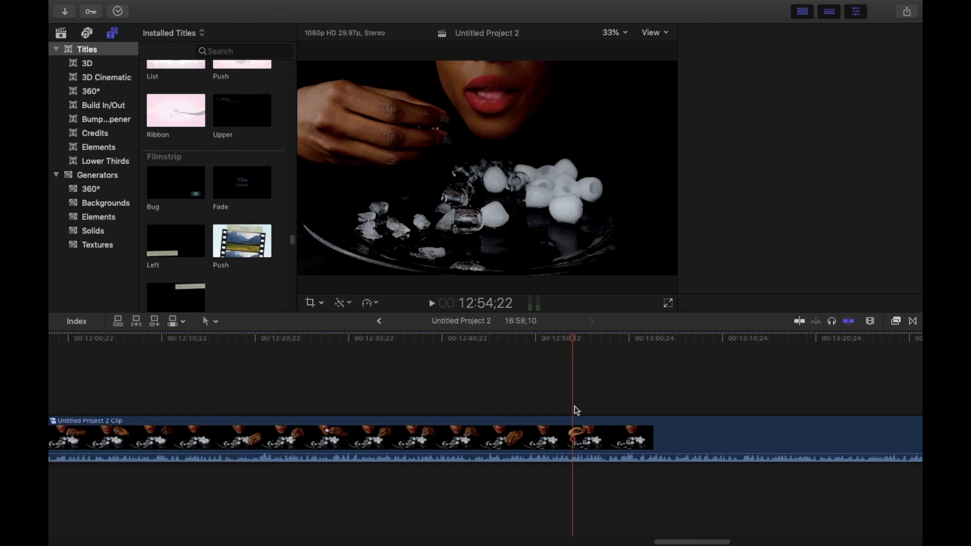
{"action": "left_click_drag", "start_coordinate": [726, 540], "coordinate": [886, 524]}
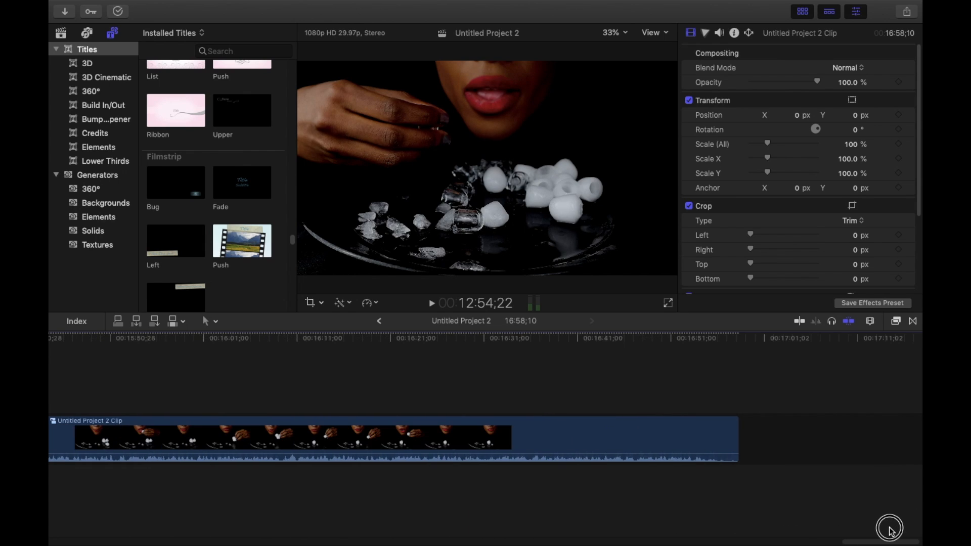
{"action": "left_click", "coordinate": [548, 402]}
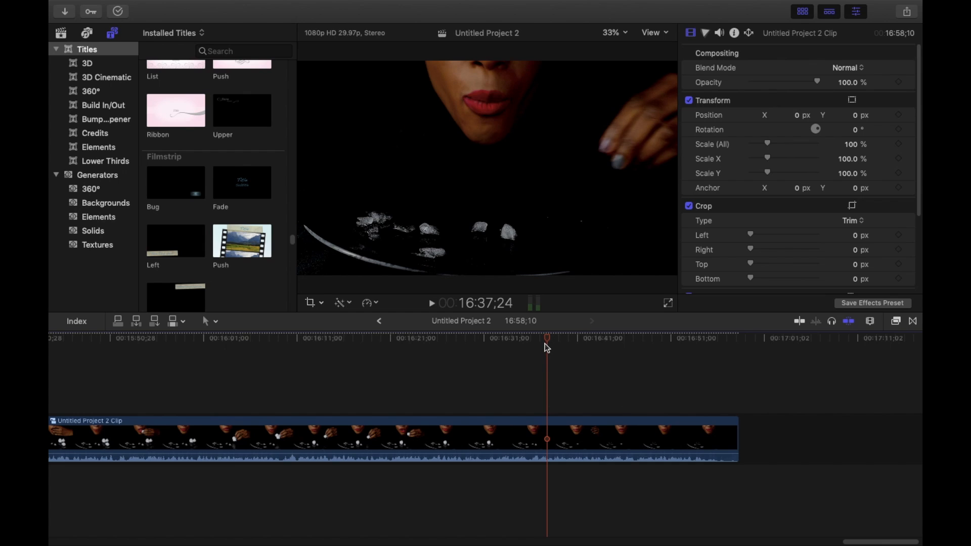
{"action": "left_click_drag", "start_coordinate": [546, 347], "coordinate": [523, 430]}
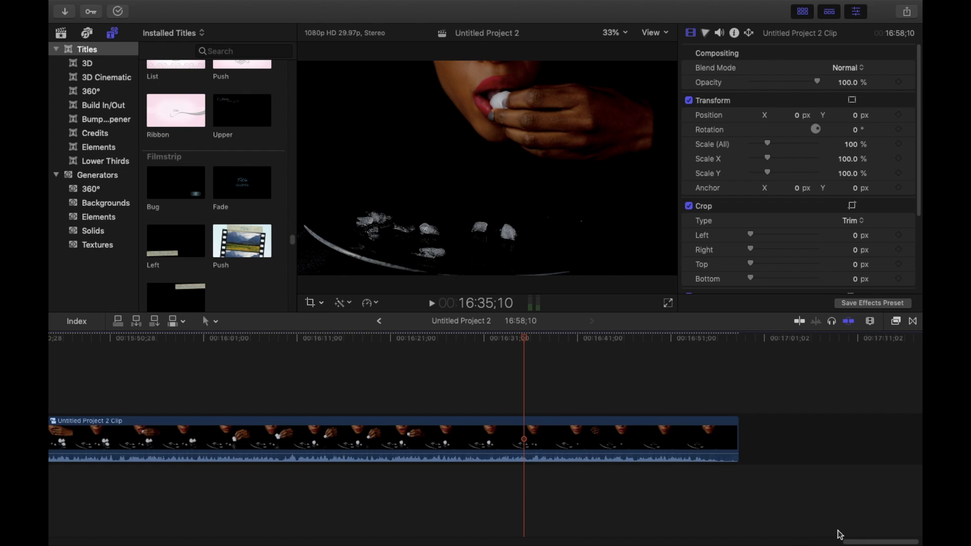
{"action": "scroll", "coordinate": [840, 535], "scroll_direction": "left", "scroll_amount": 10}
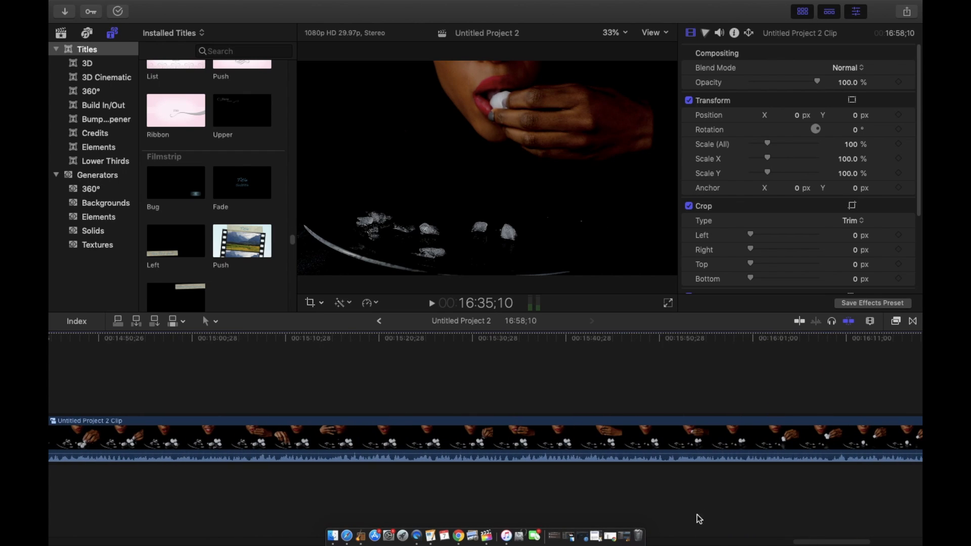
{"action": "key", "text": "ctrl+super+f"}
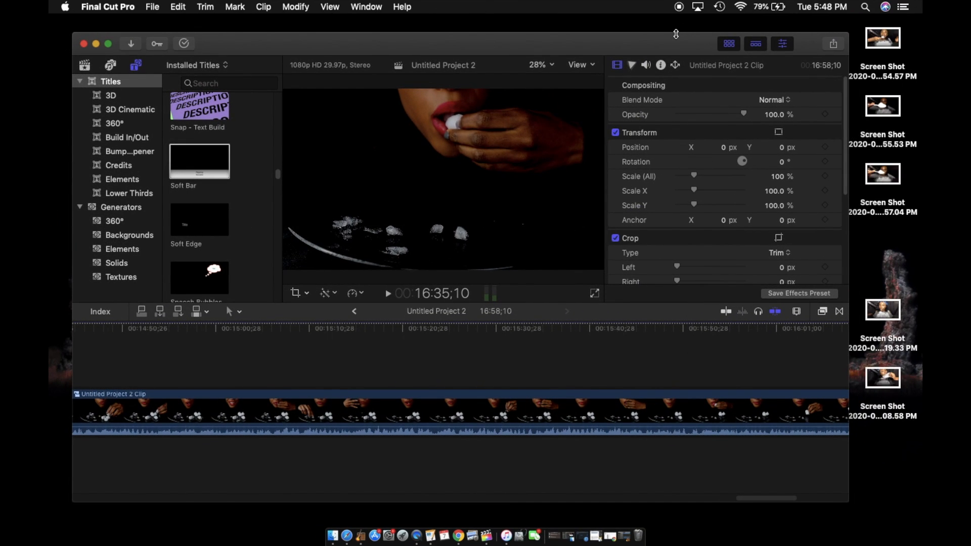